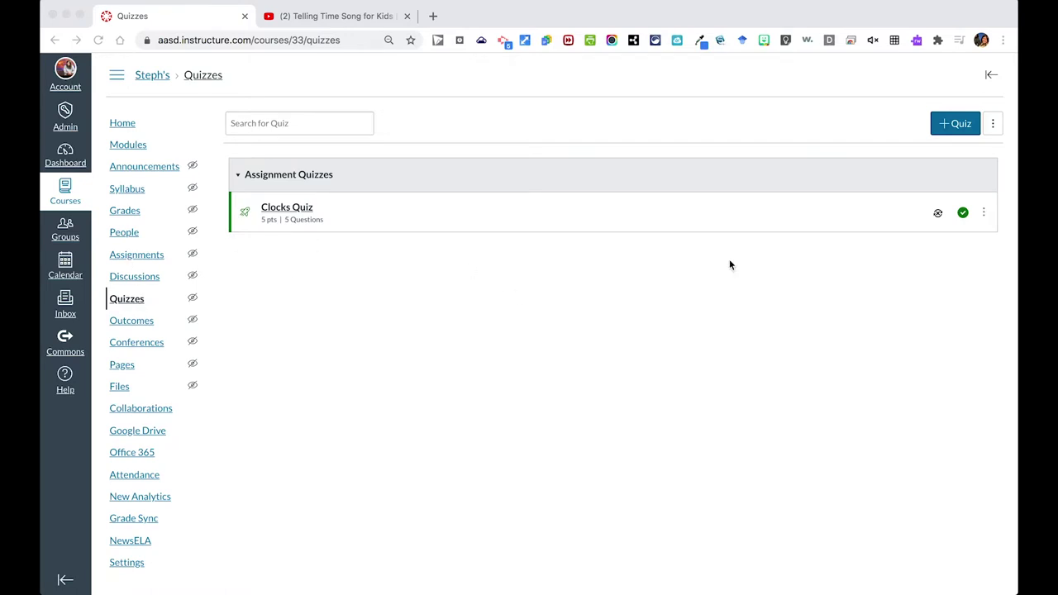
- Start a new quiz so the Classic vs. New Quizzes engine choice appears
left_click(950, 125)
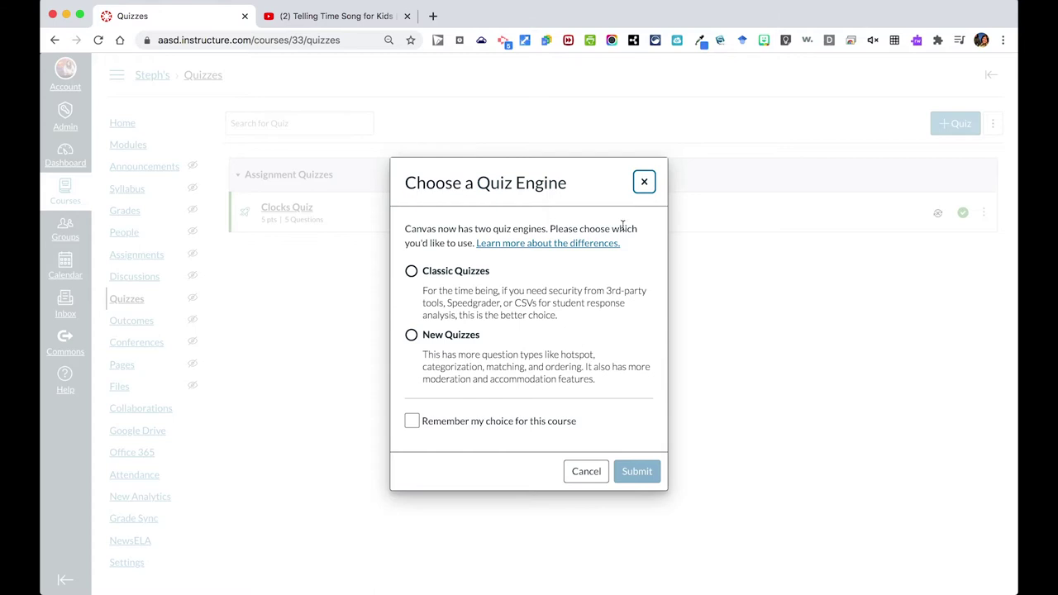
left_click(644, 182)
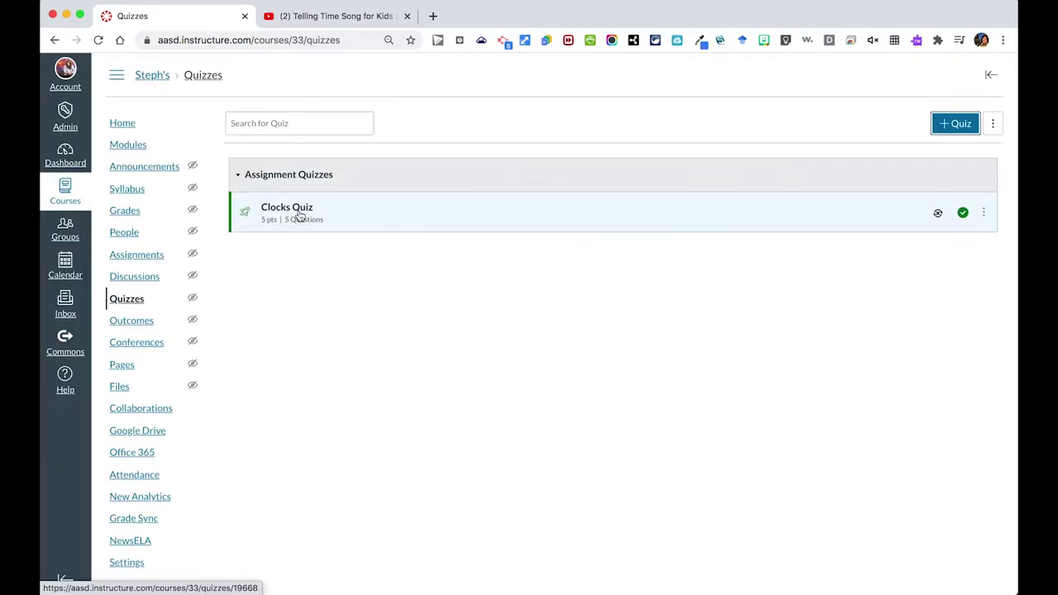
left_click(299, 214)
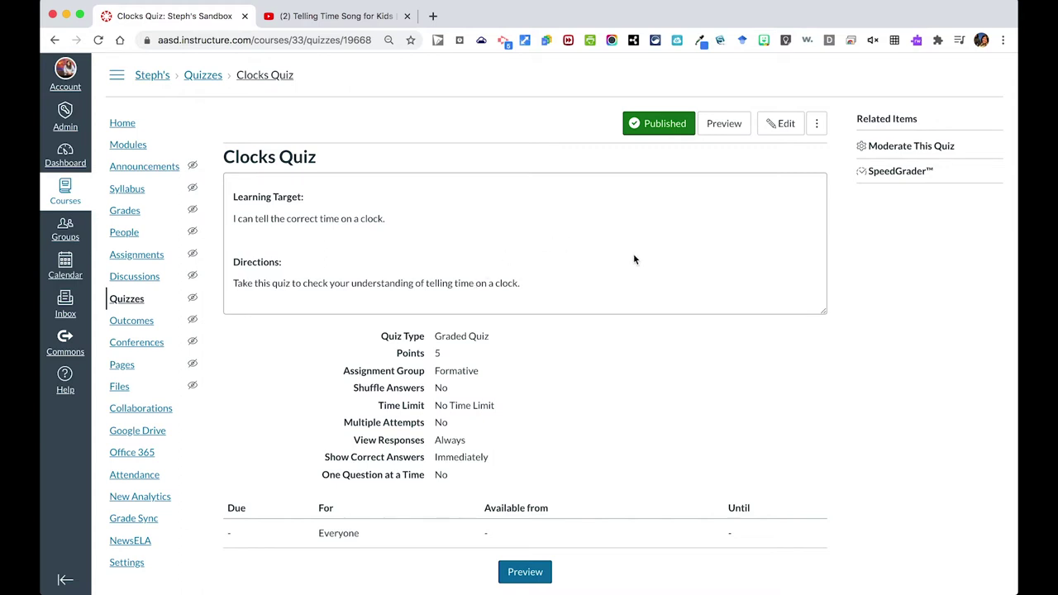
- Edit the Clocks Quiz with the cursor below the learning target, then go to the video tab
left_click(771, 132)
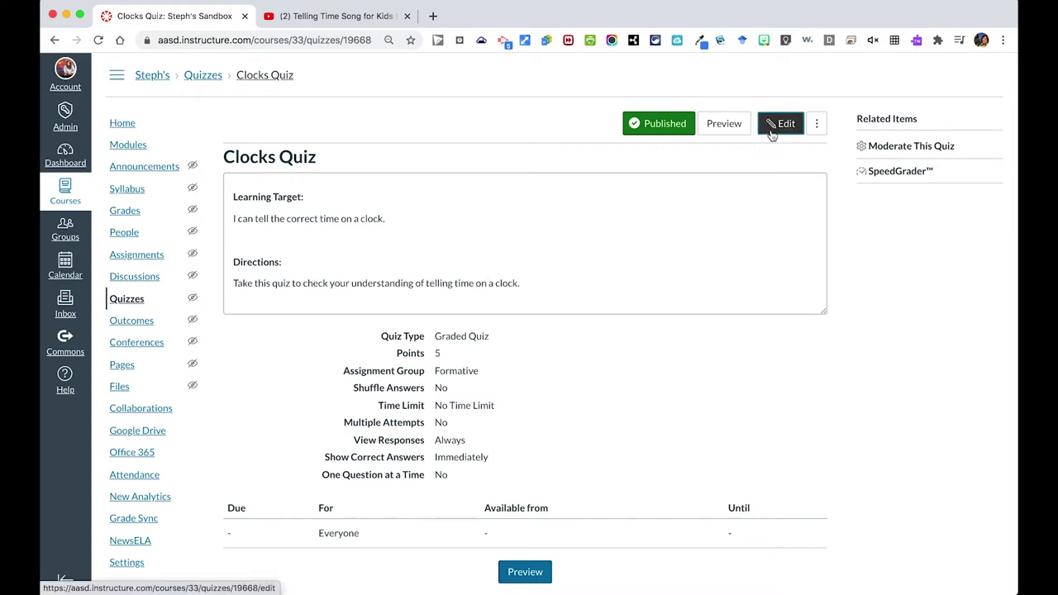
left_click(772, 132)
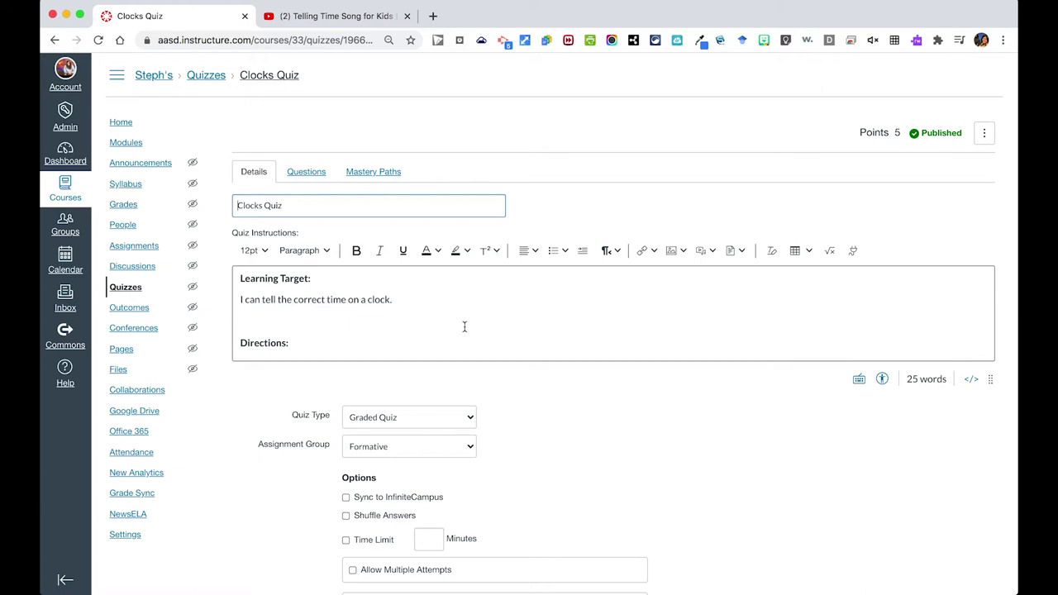
left_click(302, 314)
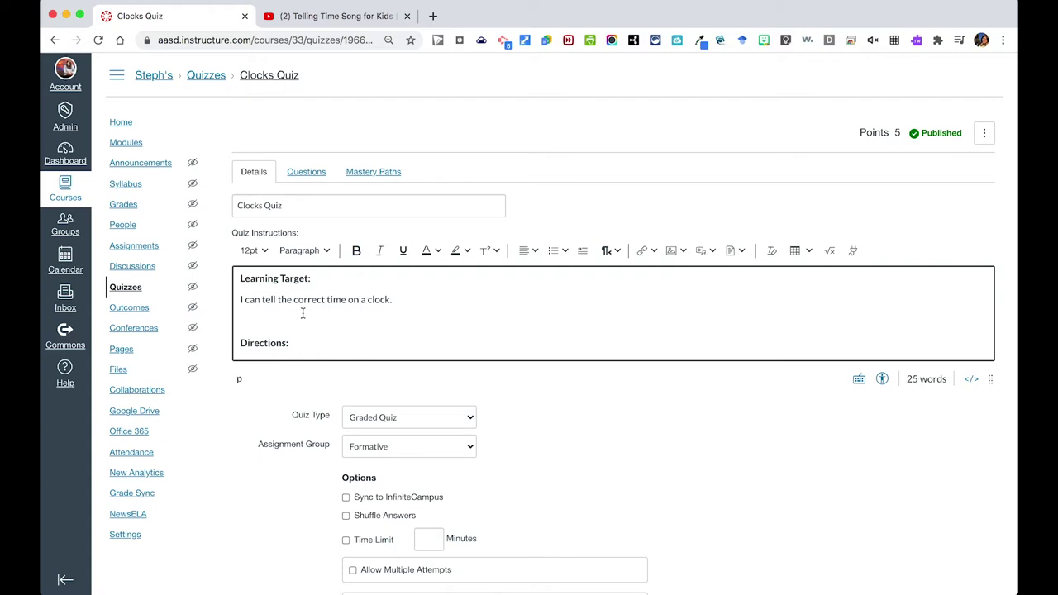
left_click(314, 19)
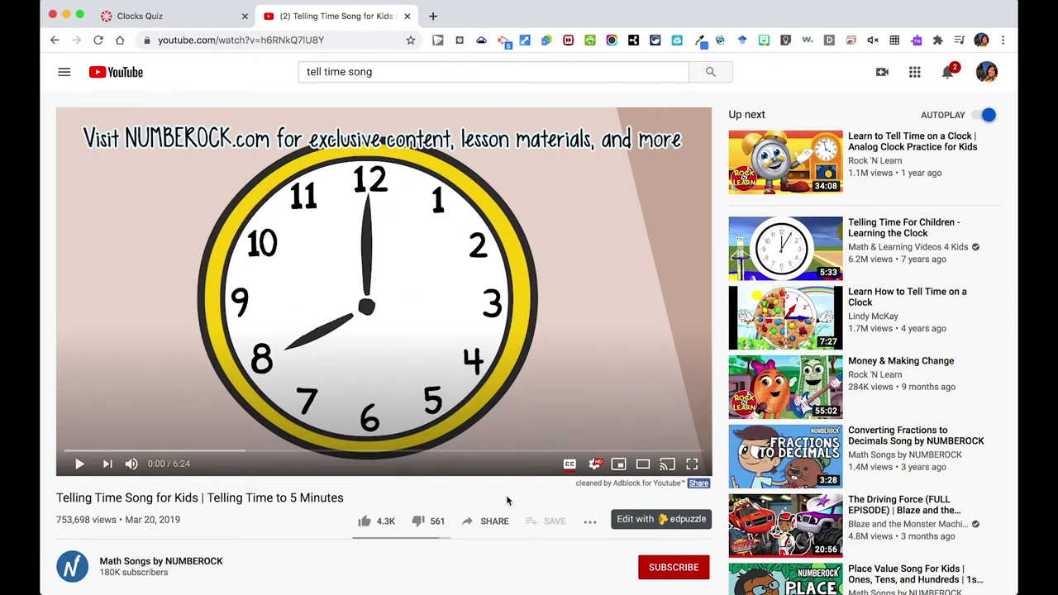
- Copy the Telling Time Song for Kids YouTube embed code and return to the Canvas editor
left_click(496, 522)
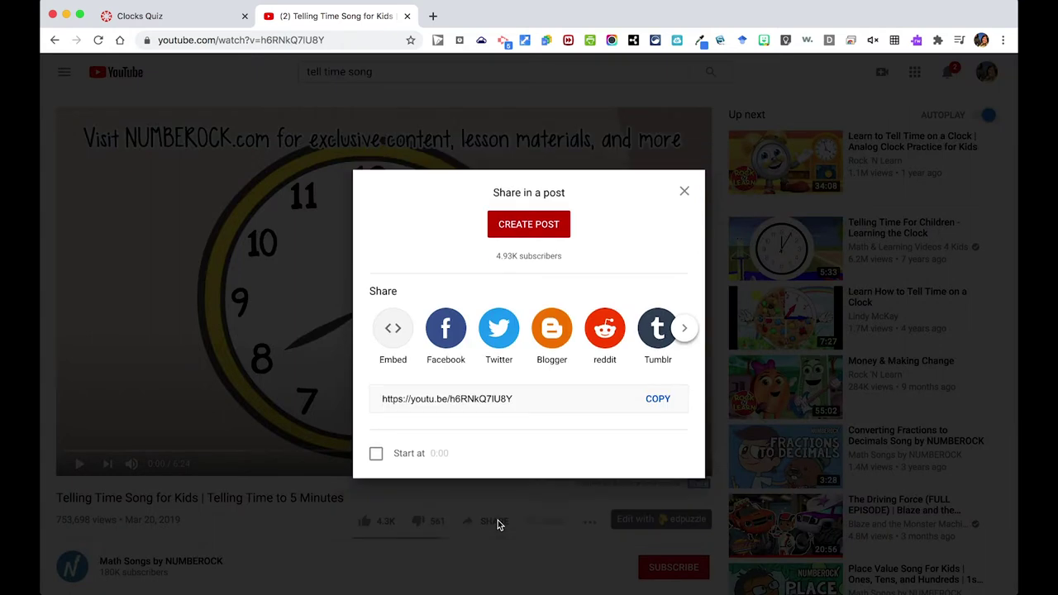
left_click(395, 337)
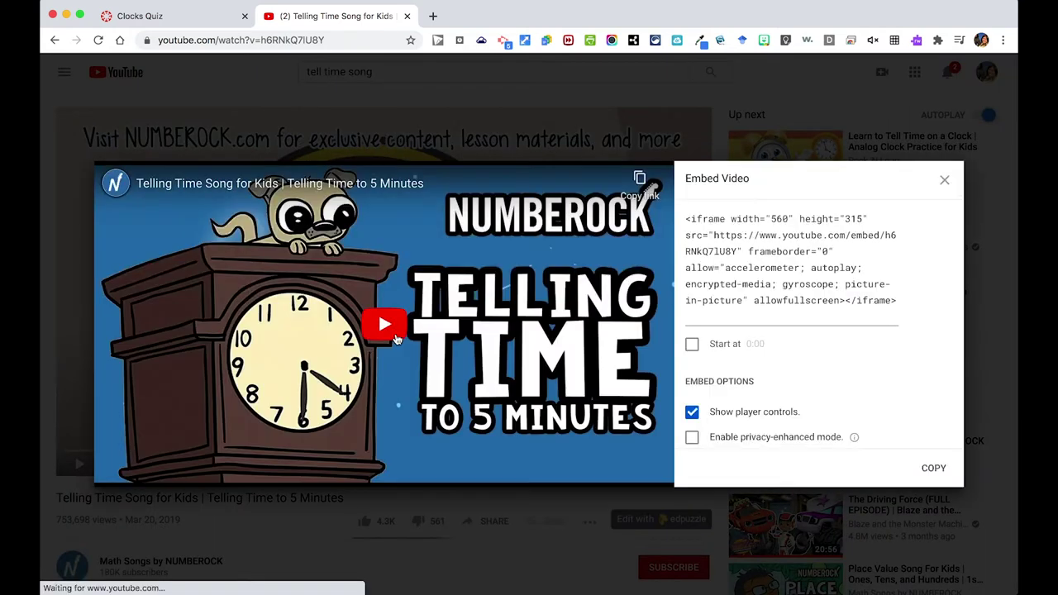
left_click(801, 241)
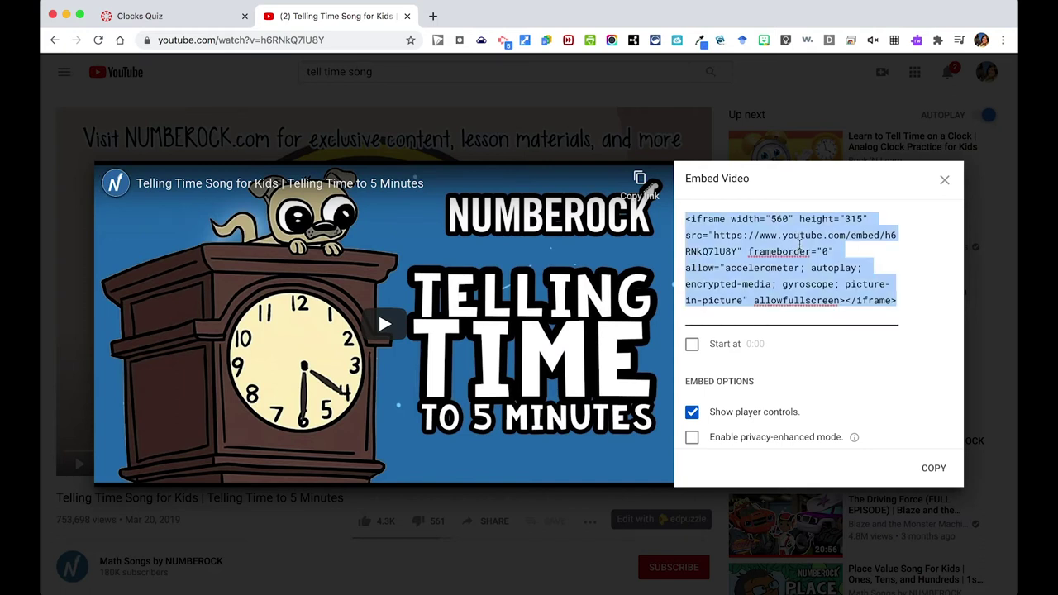
right_click(800, 241)
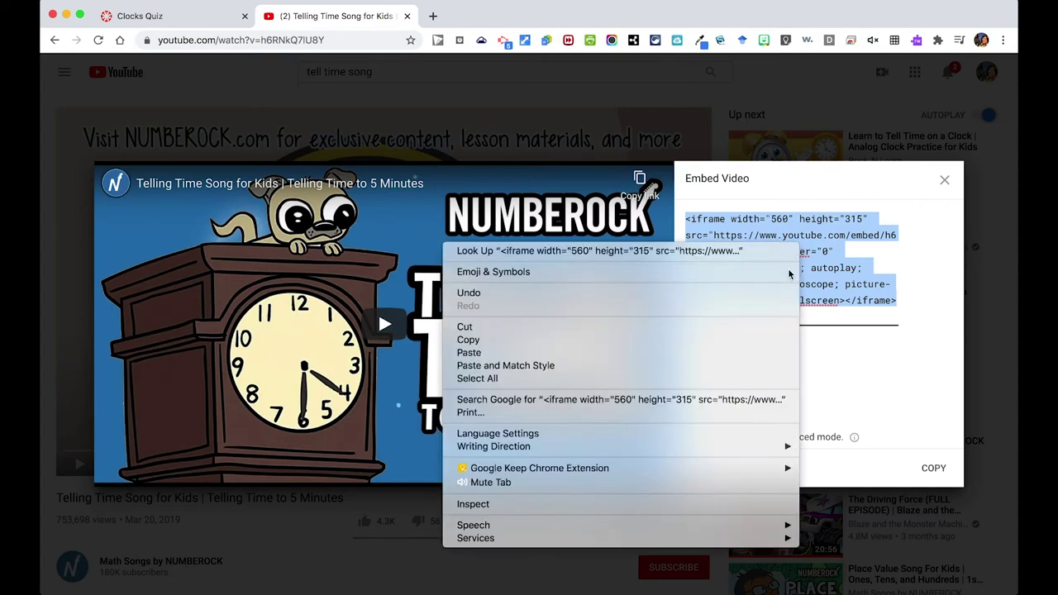
left_click(769, 339)
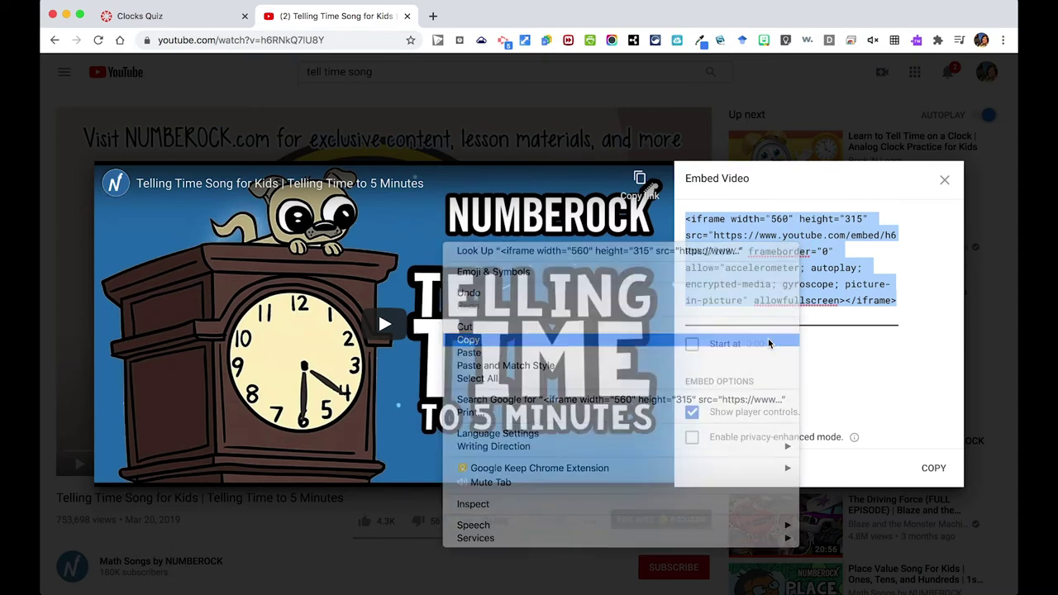
left_click(195, 17)
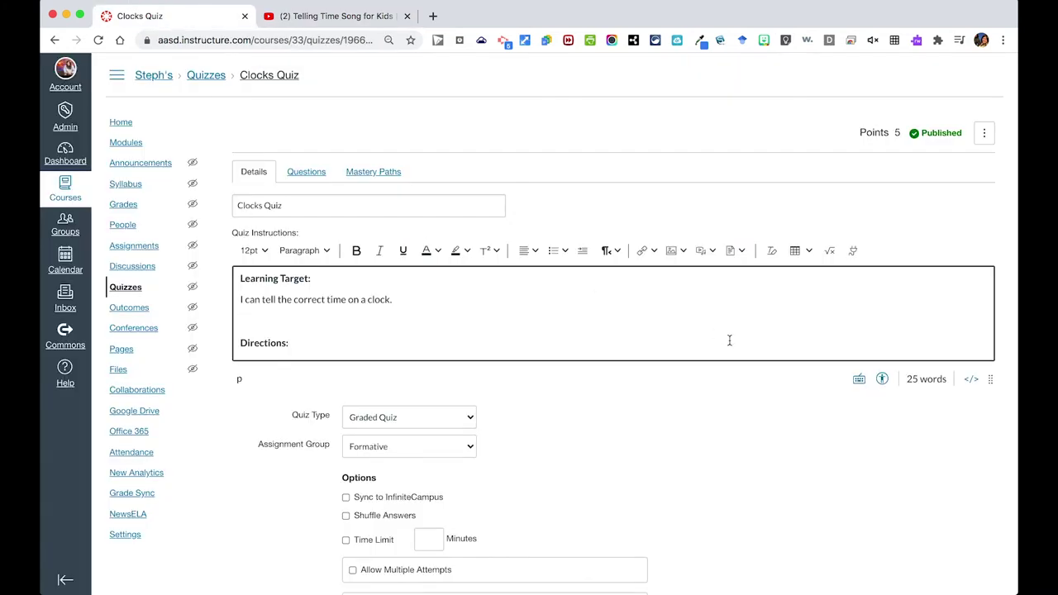
- Embed the Telling Time Song video in the Clocks Quiz instructions by pasting its embed code
left_click(705, 257)
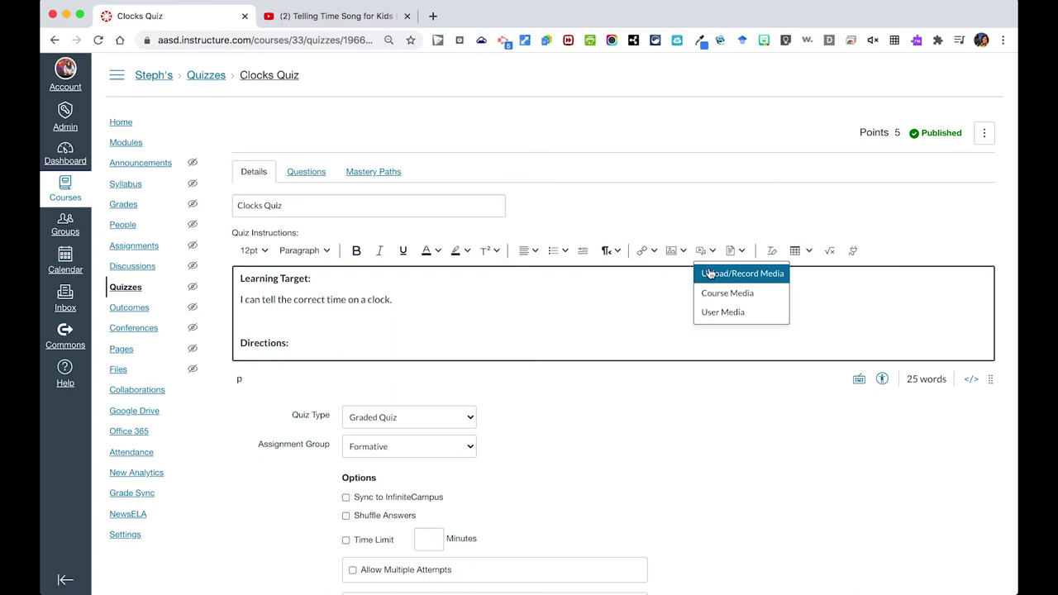
left_click(709, 273)
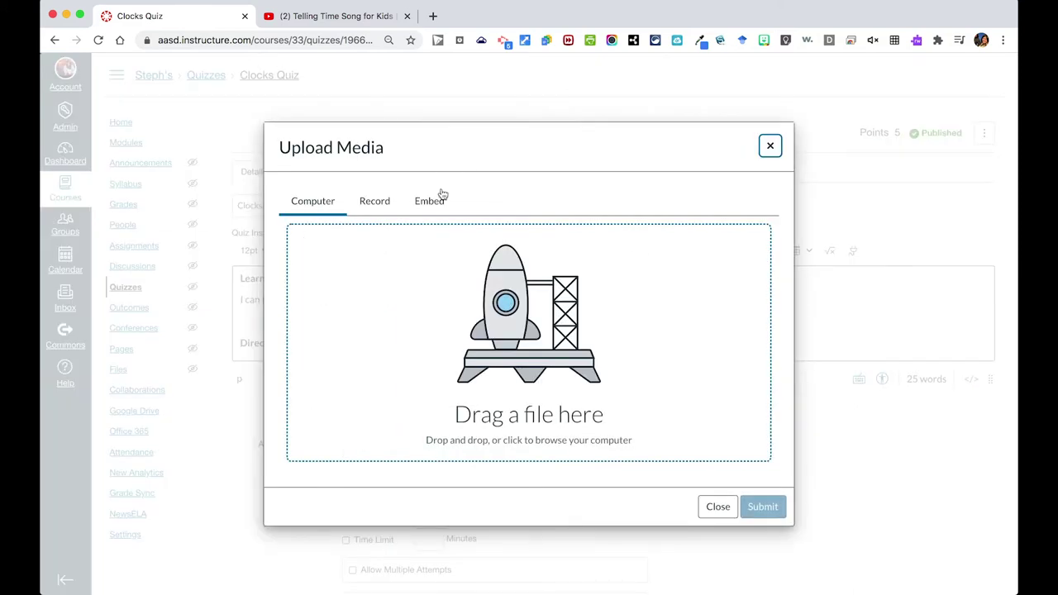
left_click(437, 204)
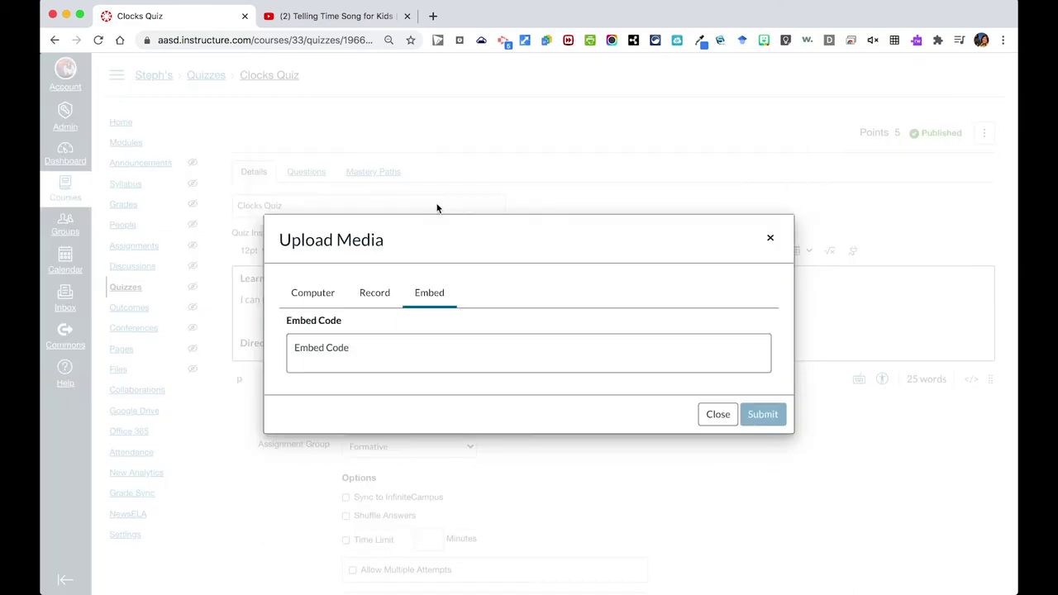
left_click(354, 350)
type("<iframe width=\"560\" height=\"315\" src=\"https://www.youtube.com/embed/h6RNkQ7IU8Y\" frameborder=\"0\" allow=\"accelerometer; autoplay; encrypted-media; gyroscope; picture-in-picture\" allowfullscreen></iframe>")
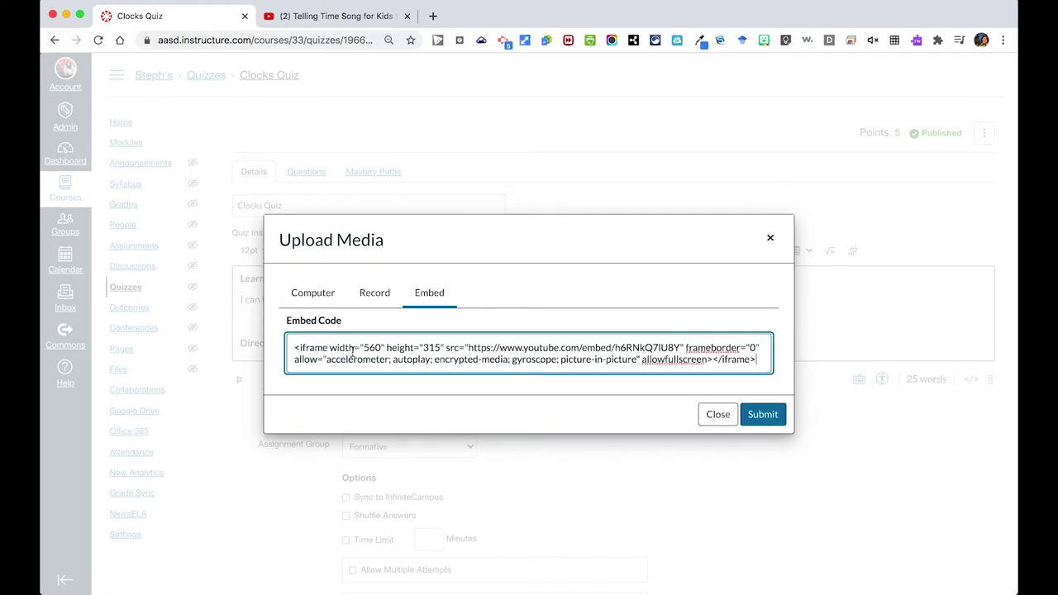
left_click(762, 414)
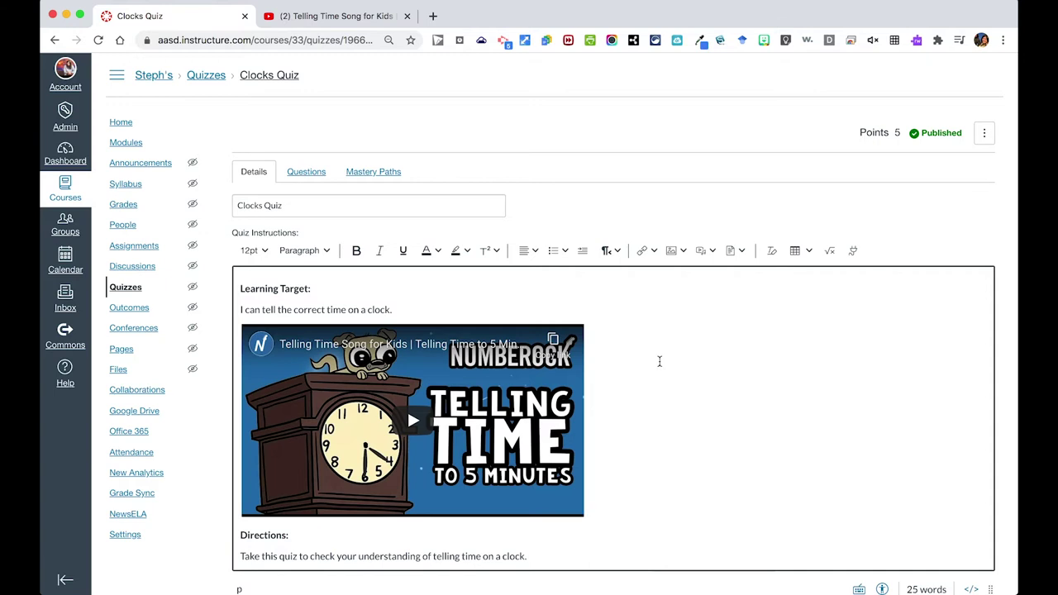
- Allow multiple Clocks Quiz attempts, keeping the highest score and limiting attempts to 2
scroll(660, 361, "down", 1)
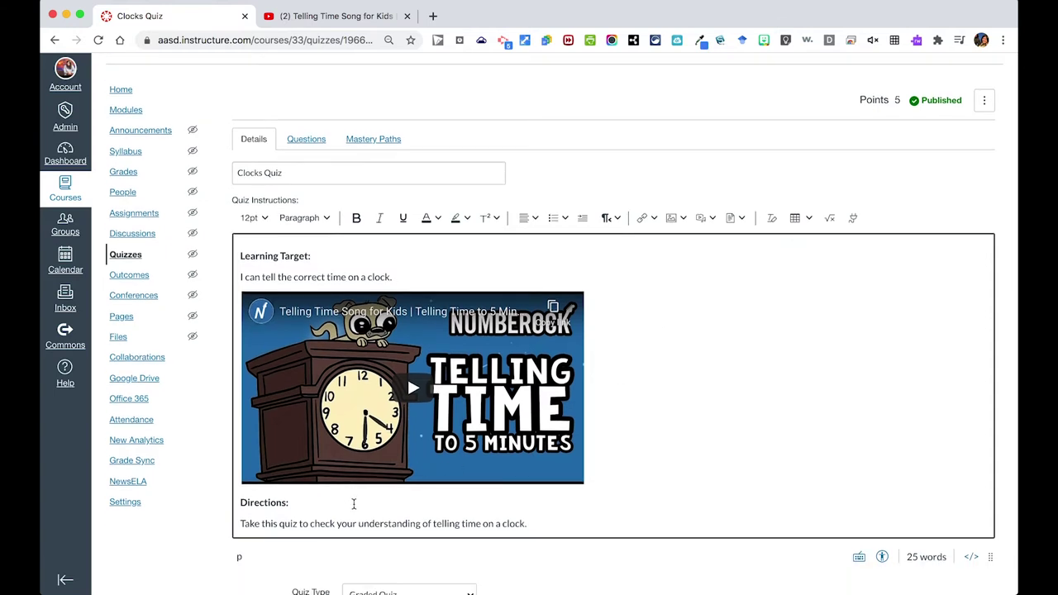
scroll(681, 456, "down", 1)
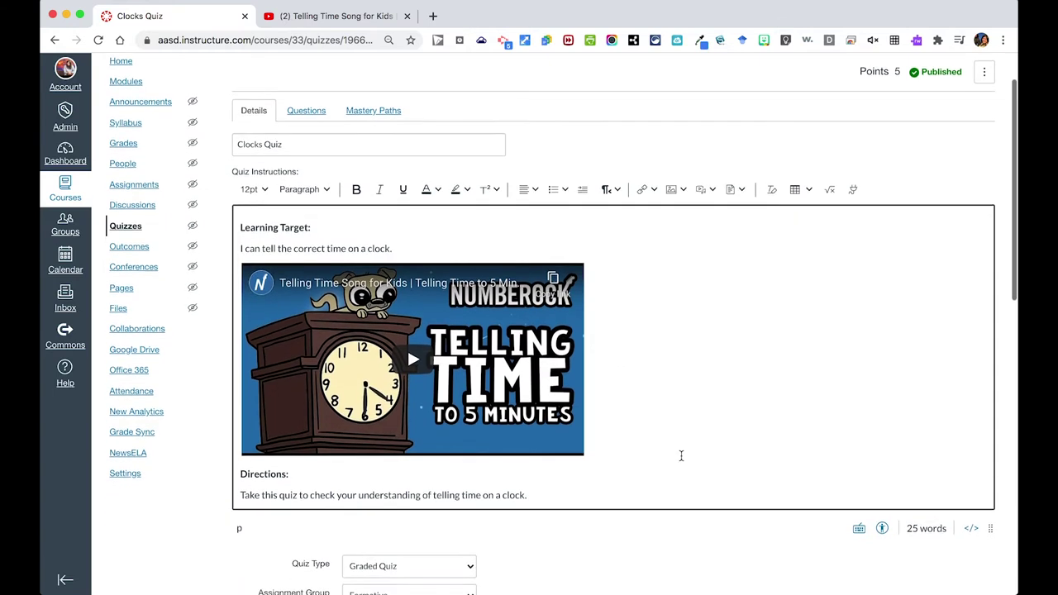
scroll(682, 457, "down", 2)
scroll(681, 458, "down", 1)
scroll(681, 461, "down", 3)
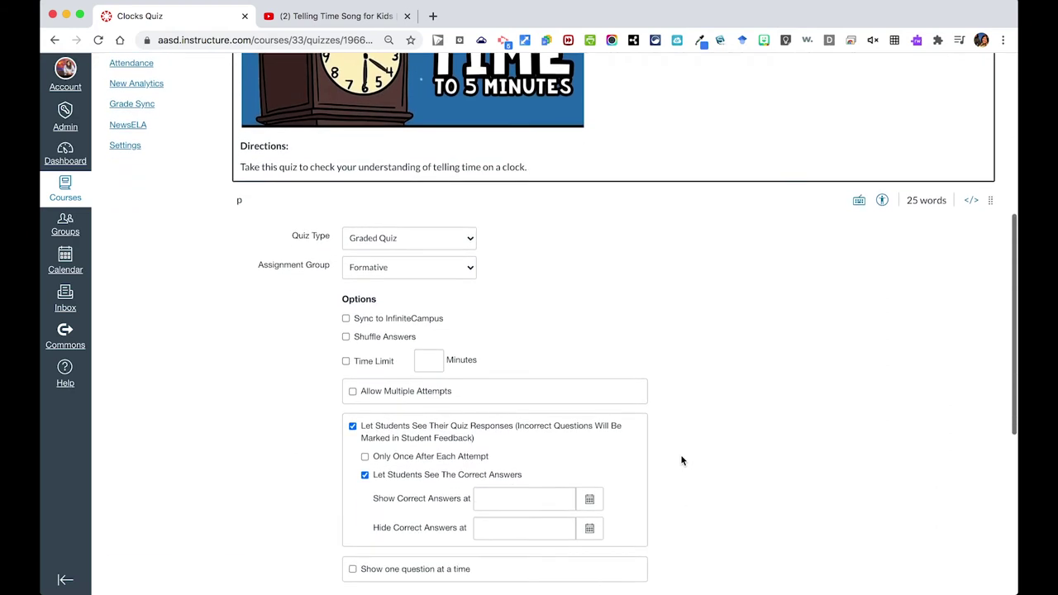
scroll(681, 461, "down", 2)
scroll(681, 461, "down", 2)
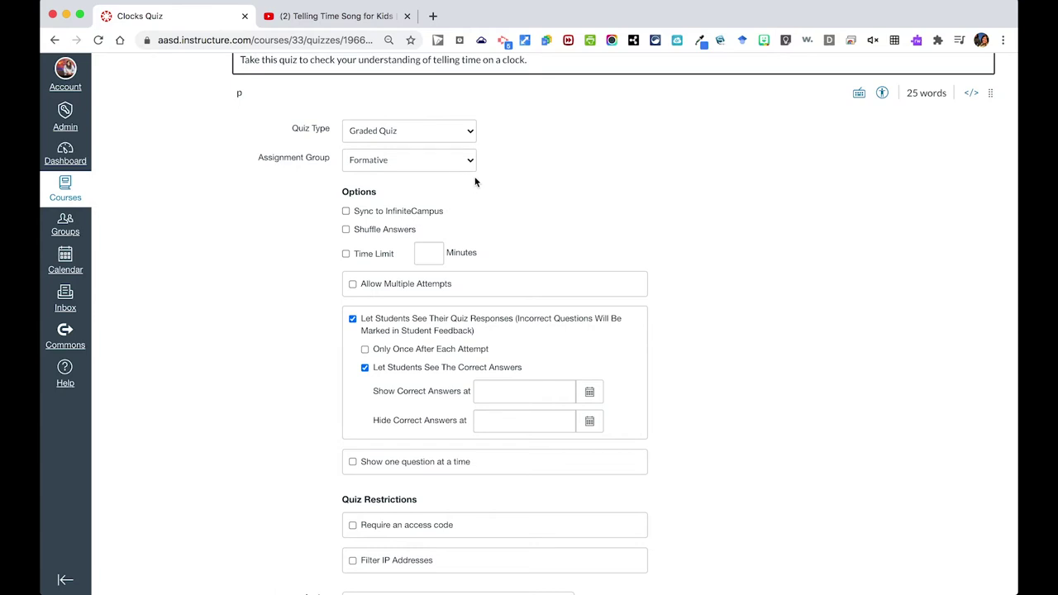
scroll(476, 182, "down", 2)
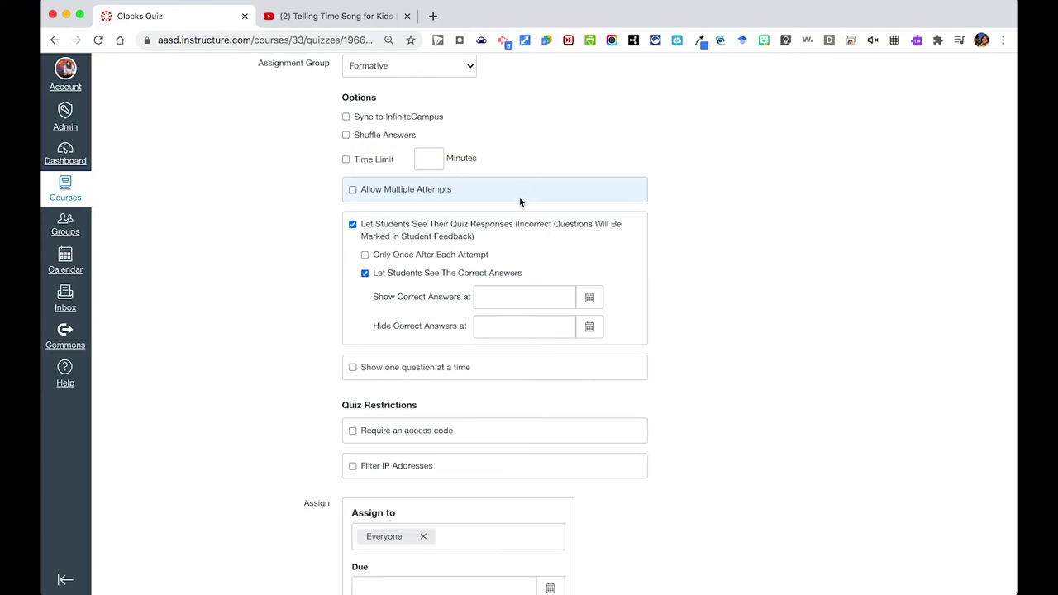
left_click(519, 200)
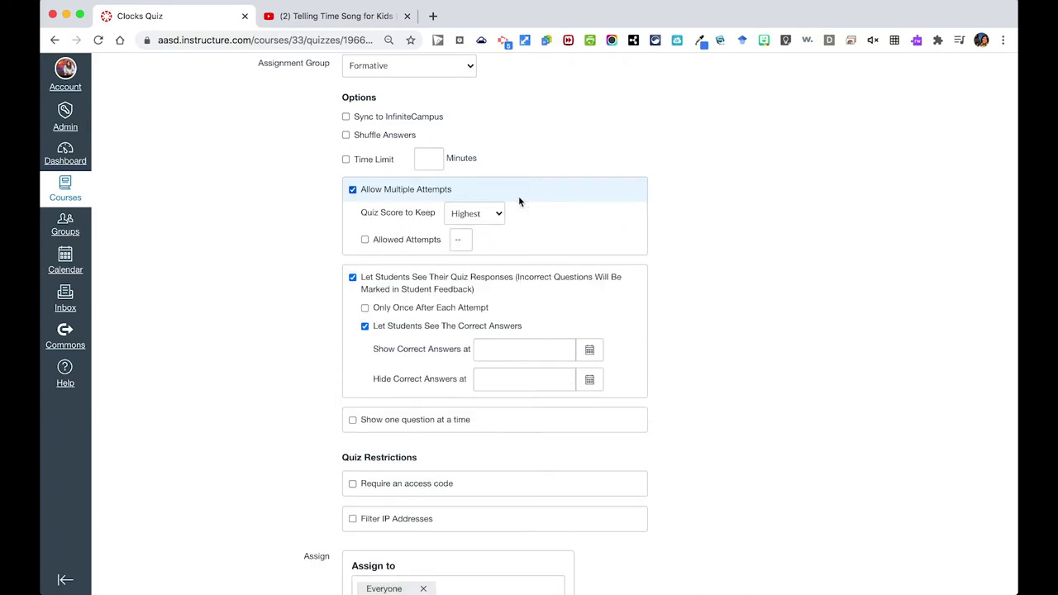
left_click(364, 240)
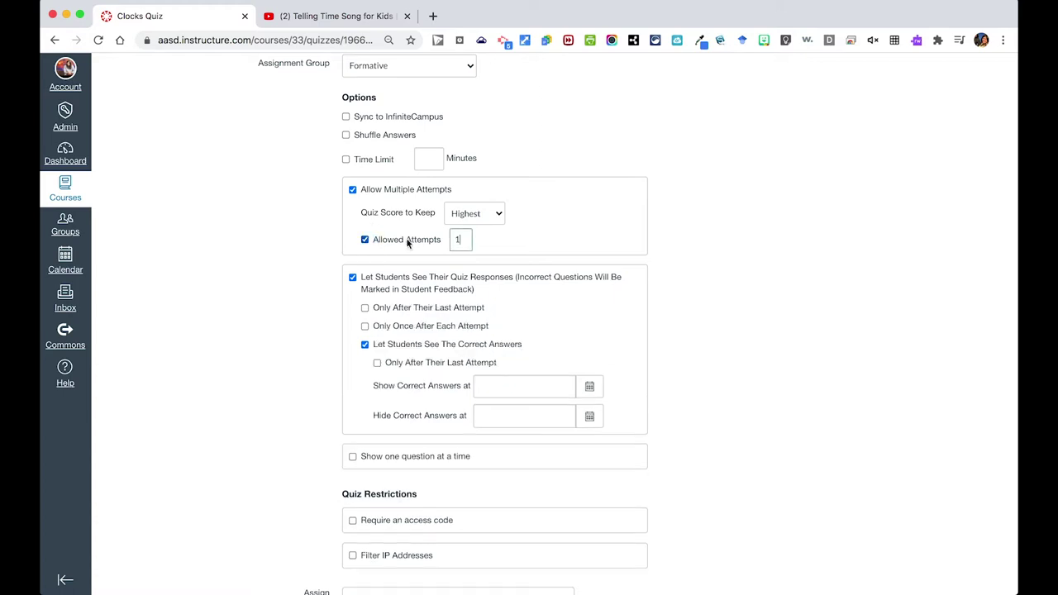
left_click(470, 243)
key("BackSpace")
scroll(797, 217, "down", 3)
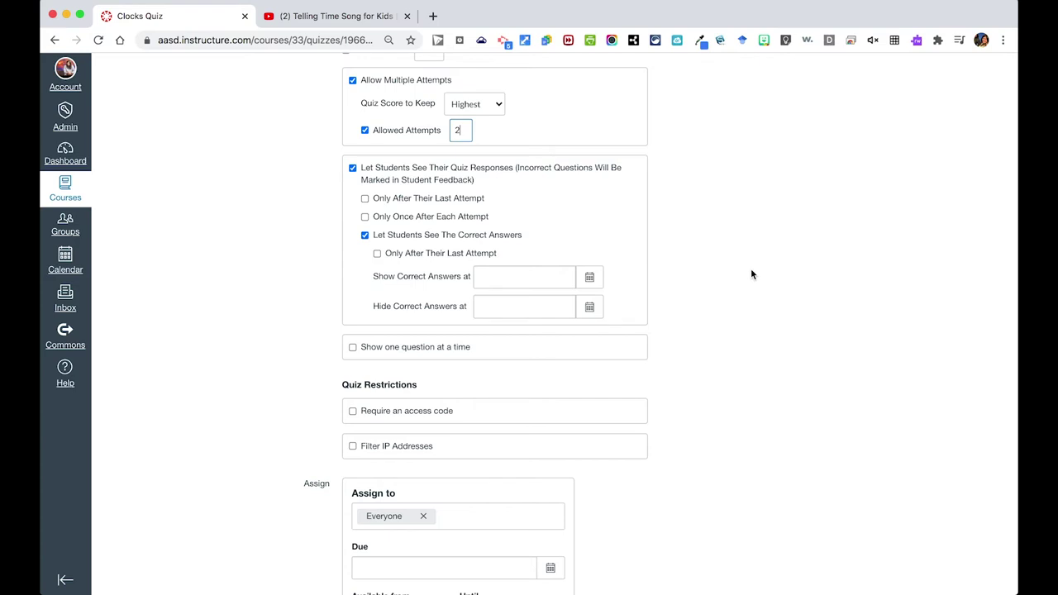
scroll(750, 274, "down", 2)
scroll(750, 274, "down", 2)
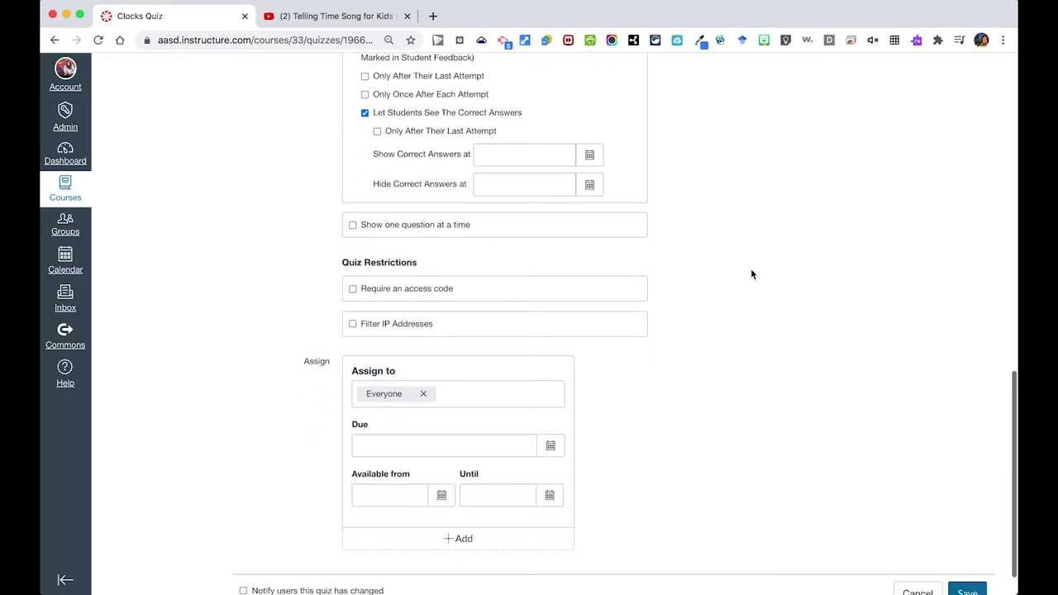
scroll(751, 274, "down", 1)
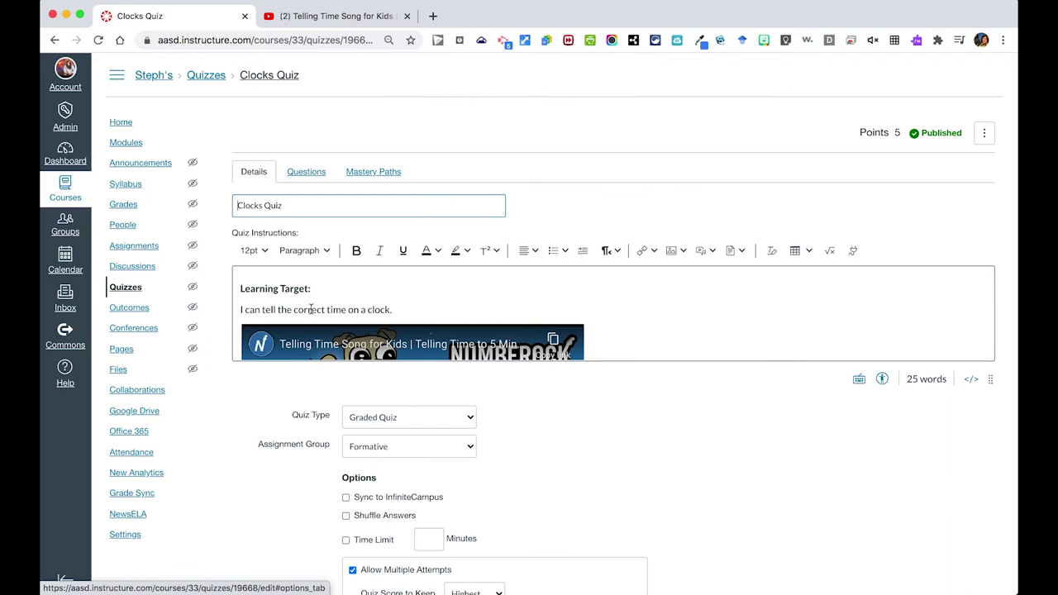
scroll(306, 173, "down", 2)
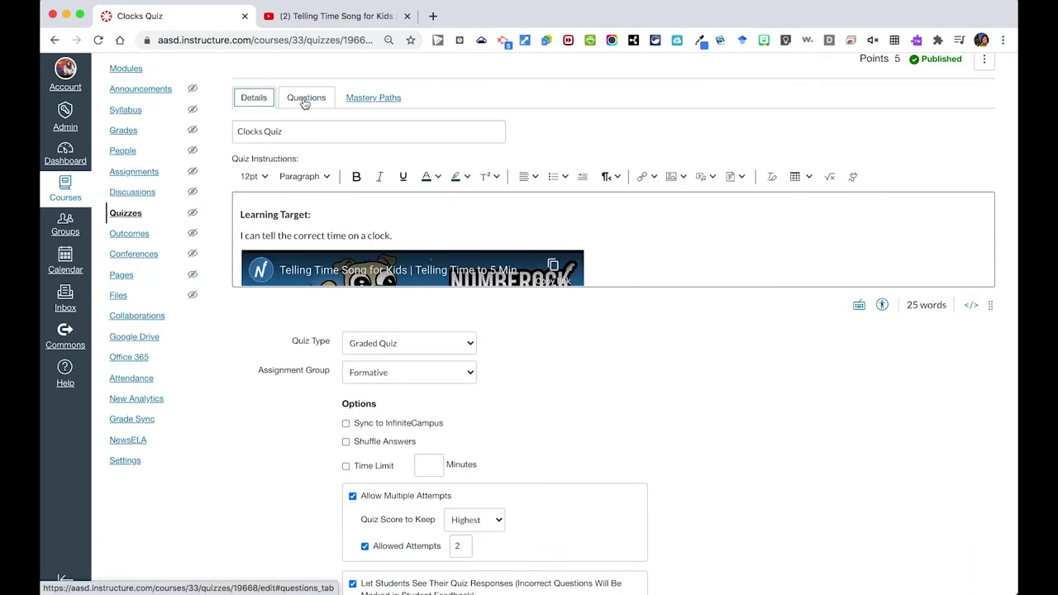
- Open the Clocks Quiz questions with Show Question Details on to review each answer clock
left_click(306, 101)
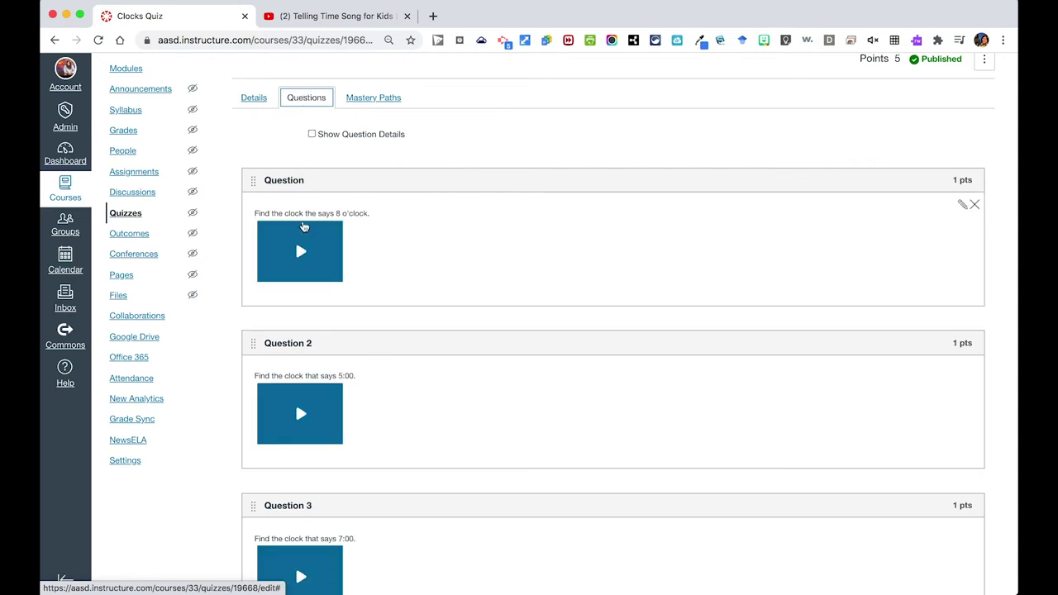
scroll(303, 227, "down", 2)
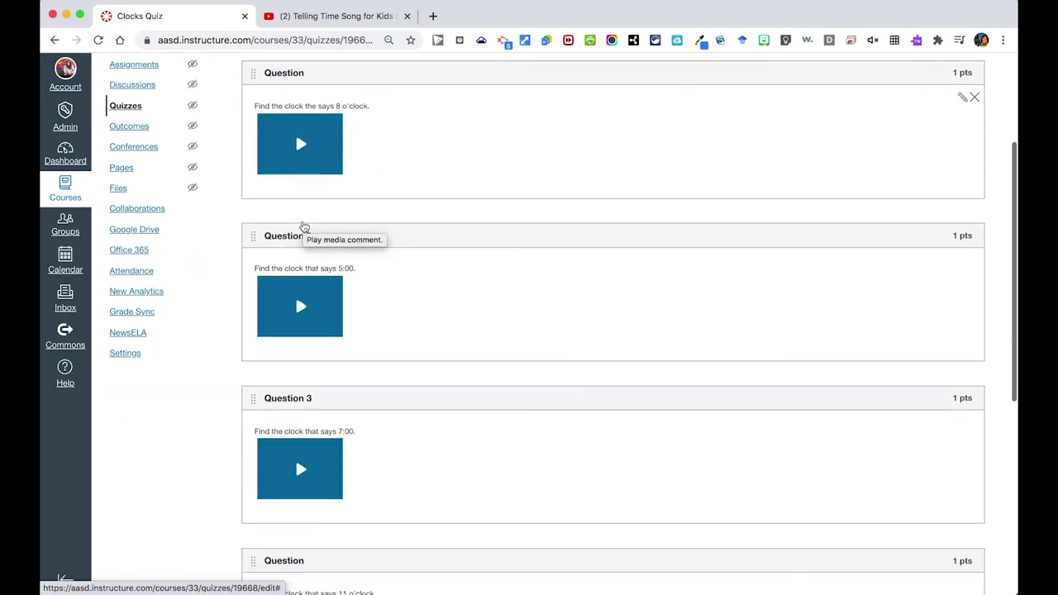
scroll(303, 227, "down", 2)
scroll(304, 226, "down", 2)
scroll(303, 226, "up", 4)
scroll(304, 225, "up", 5)
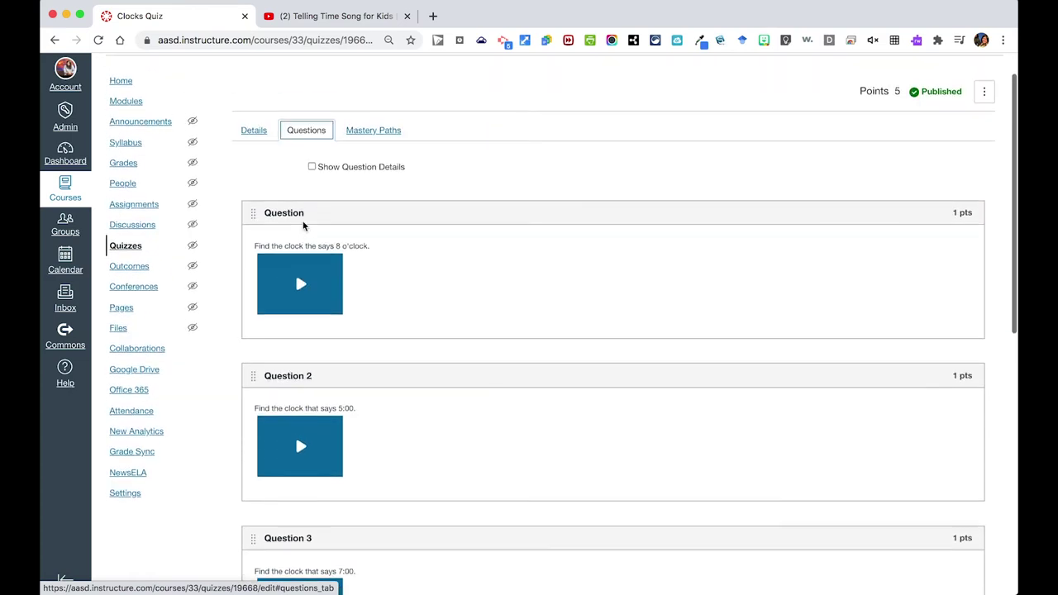
left_click(312, 166)
scroll(314, 174, "down", 3)
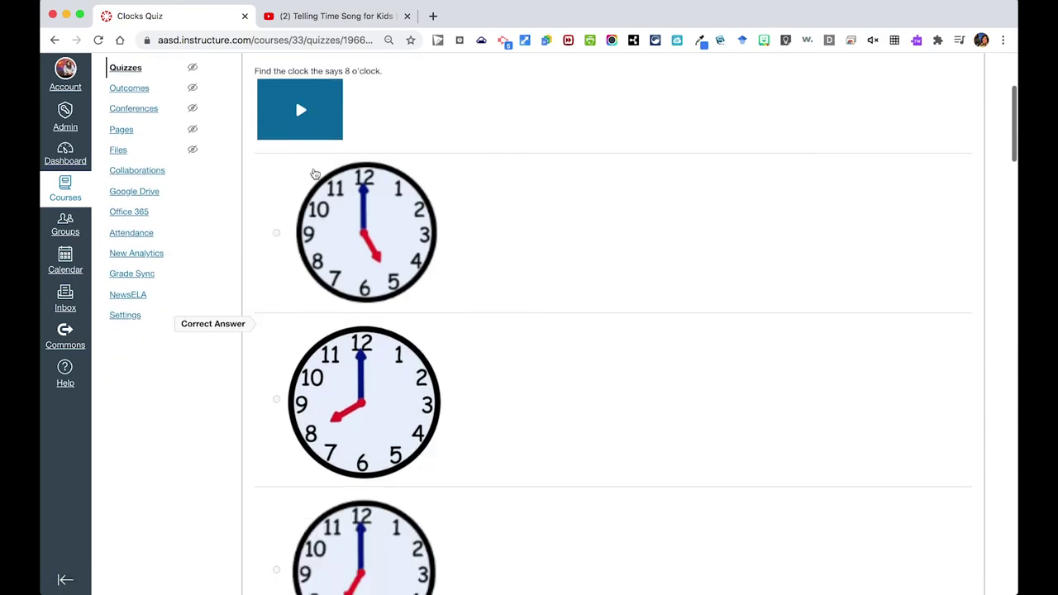
scroll(314, 173, "up", 1)
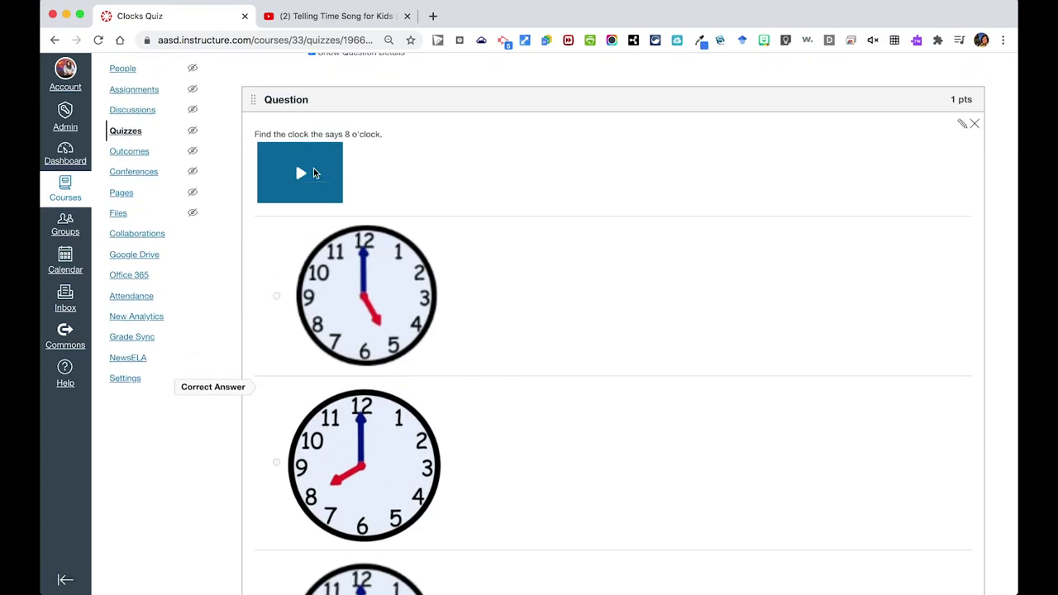
scroll(313, 172, "down", 1)
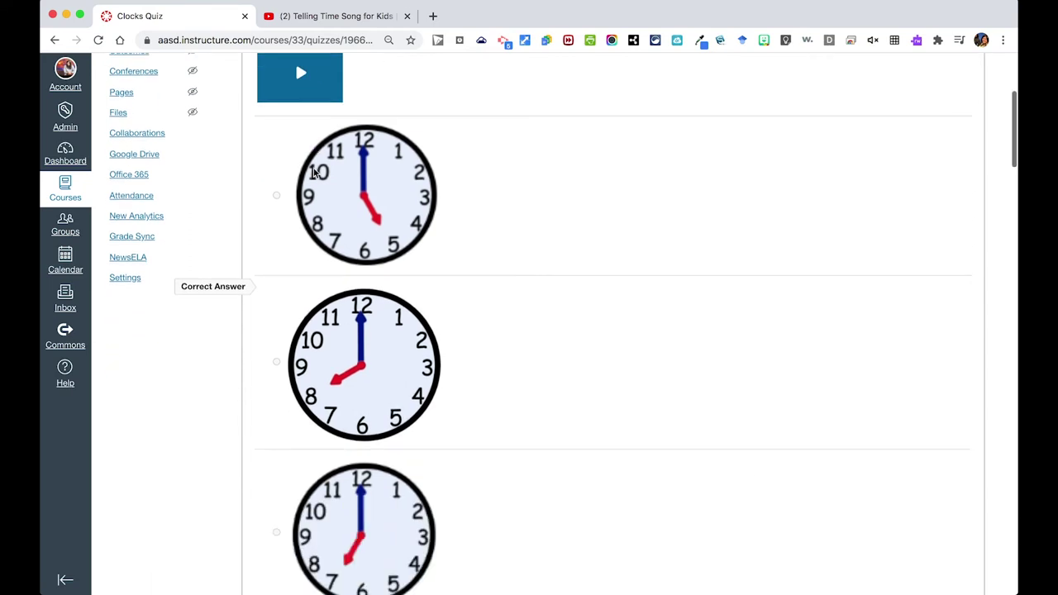
scroll(314, 172, "down", 1)
scroll(313, 172, "down", 1)
scroll(314, 172, "up", 1)
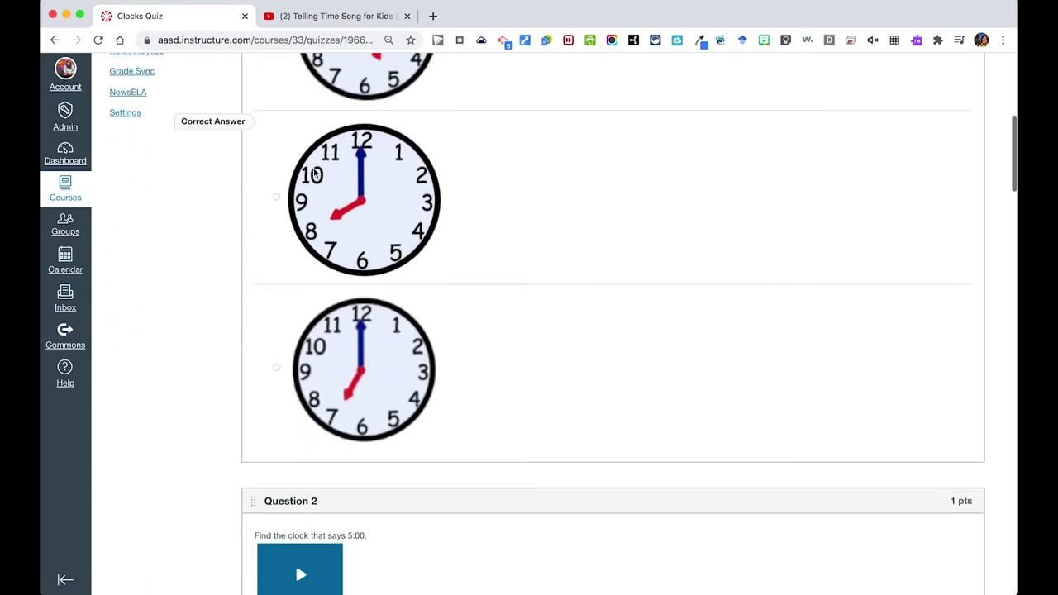
scroll(314, 172, "up", 1)
scroll(314, 171, "up", 2)
scroll(315, 172, "up", 1)
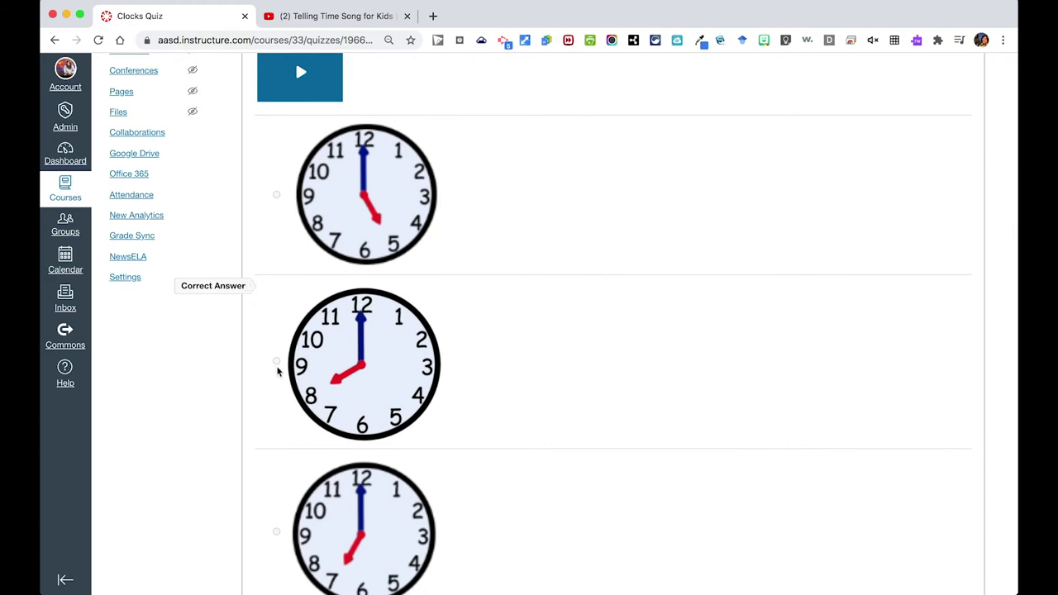
scroll(443, 352, "down", 3)
scroll(444, 352, "down", 1)
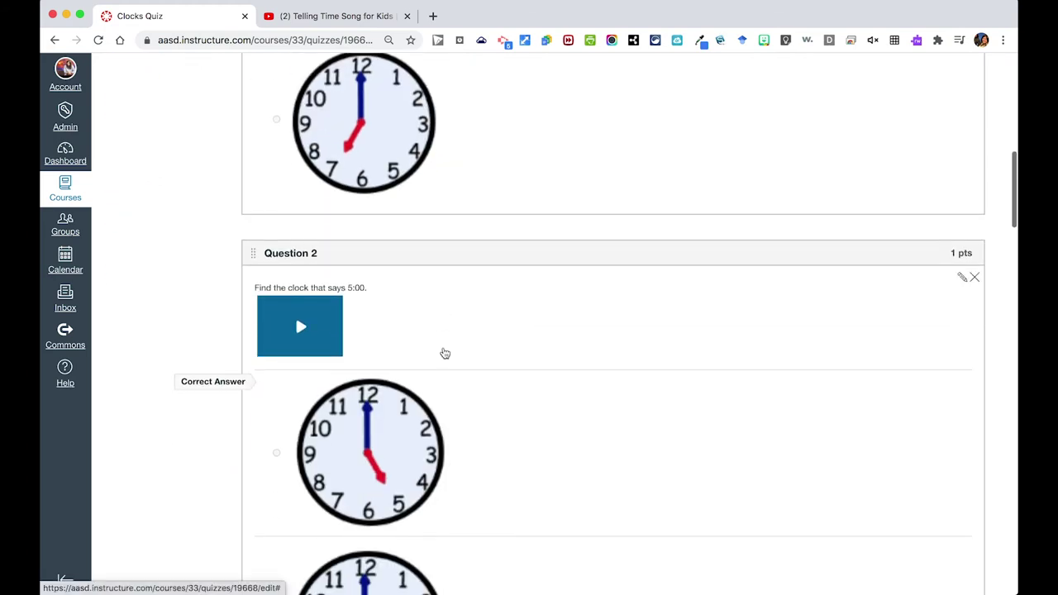
scroll(443, 352, "down", 2)
scroll(443, 353, "up", 2)
scroll(443, 352, "up", 7)
scroll(444, 352, "up", 1)
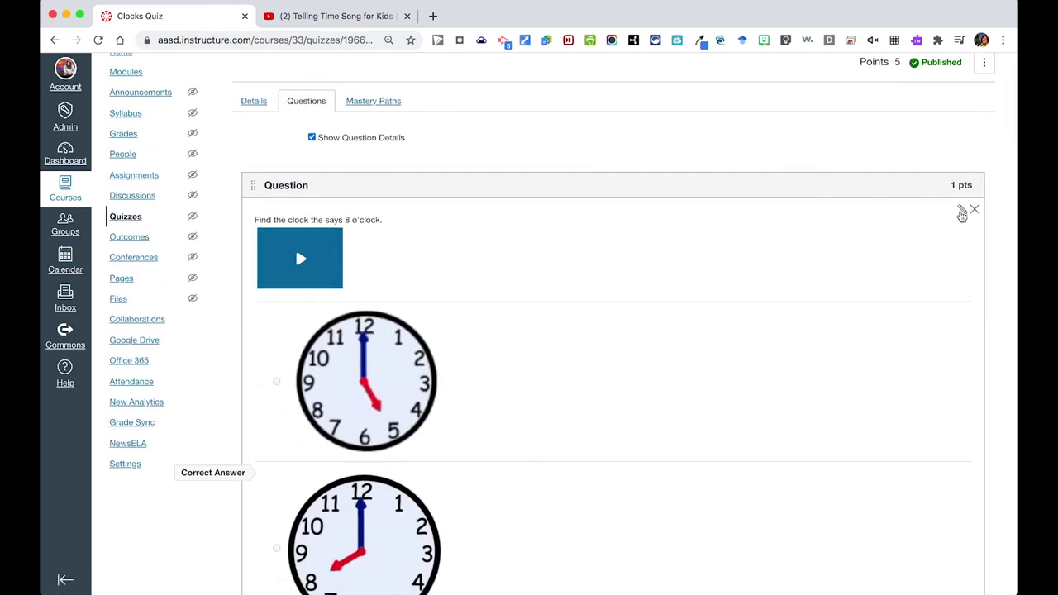
- Review the 8 o'clock question's answers and update it with 8:00 as the correct clock
left_click(963, 213)
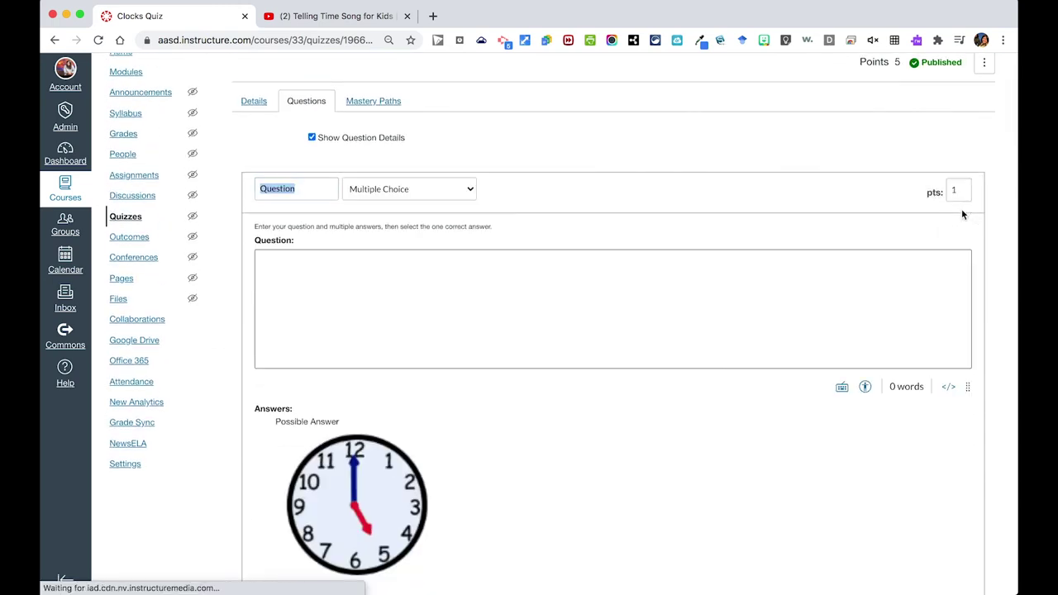
scroll(584, 282, "down", 3)
scroll(584, 282, "down", 1)
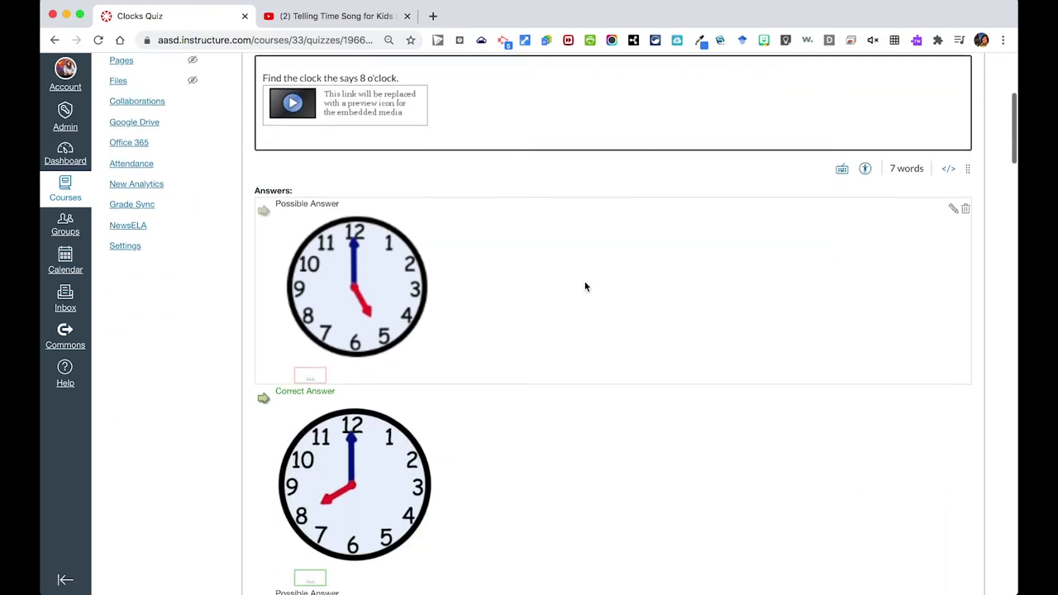
scroll(584, 282, "down", 3)
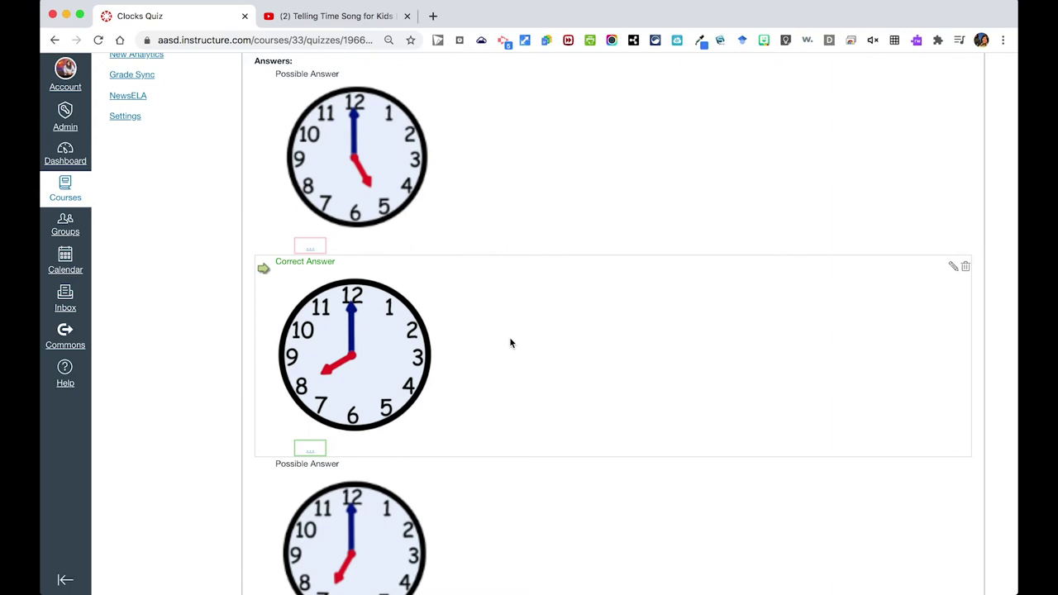
scroll(509, 337, "down", 4)
scroll(509, 337, "down", 2)
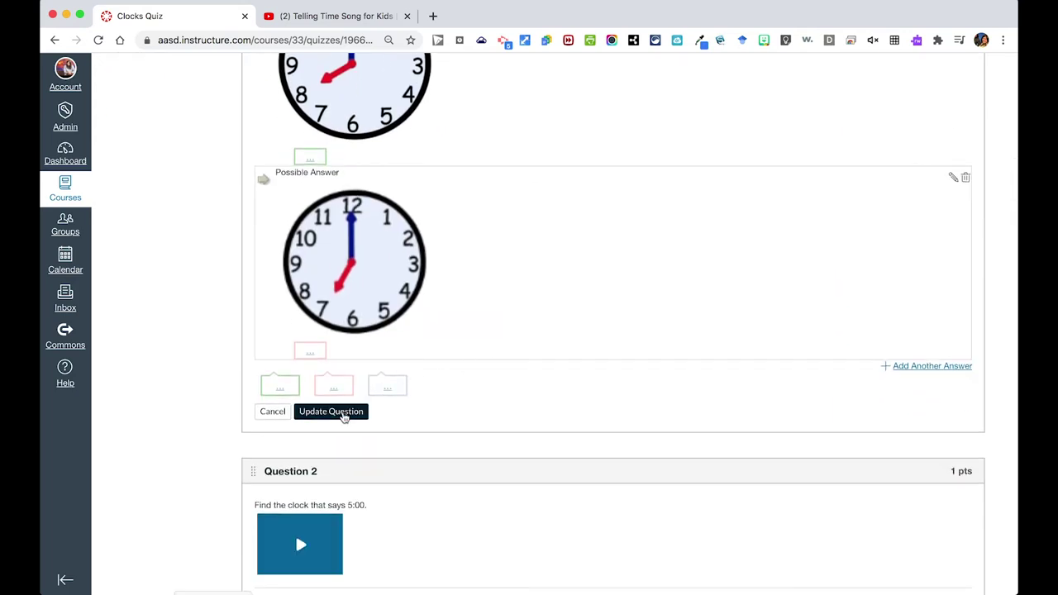
left_click(343, 415)
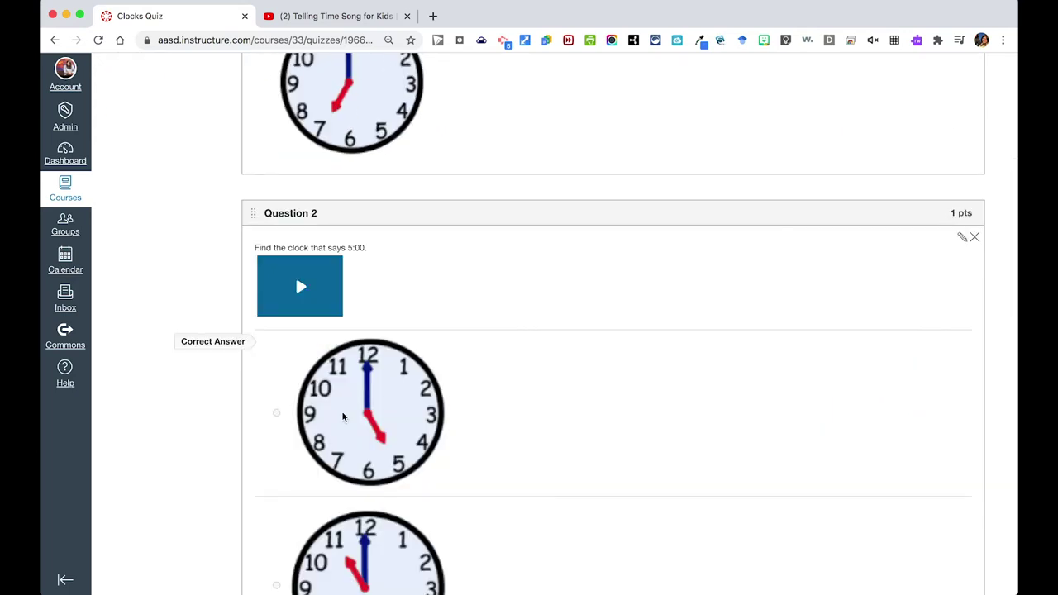
scroll(314, 446, "up", 5)
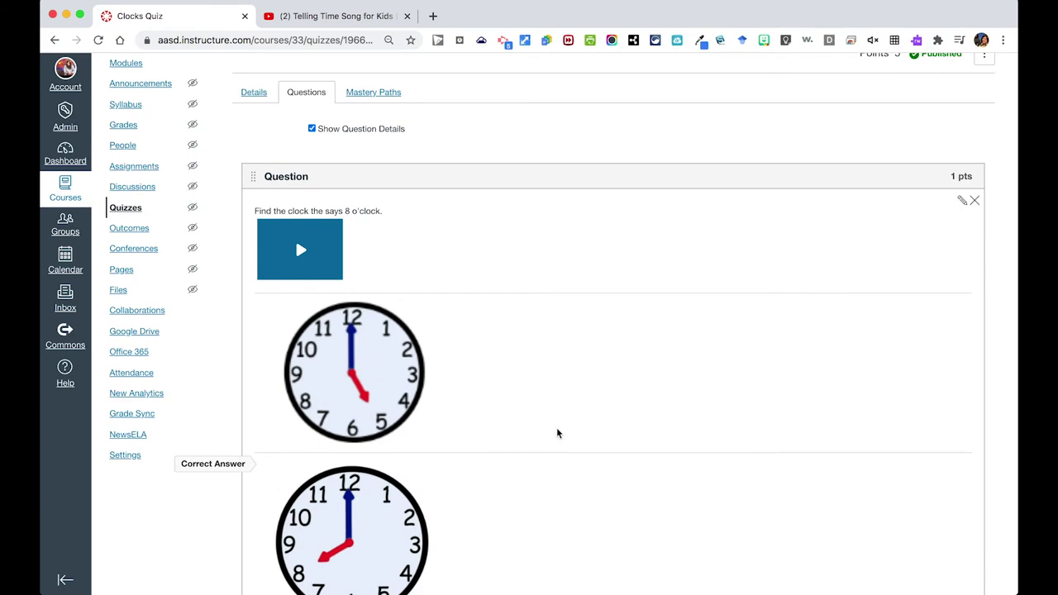
scroll(557, 433, "down", 10)
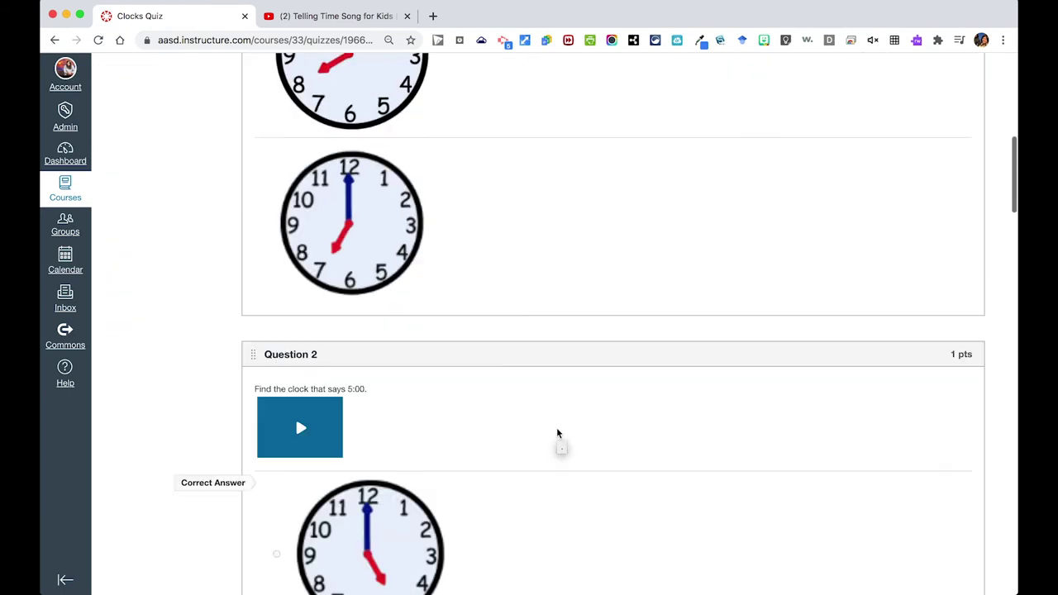
scroll(557, 433, "down", 5)
scroll(557, 432, "down", 5)
scroll(557, 433, "down", 5)
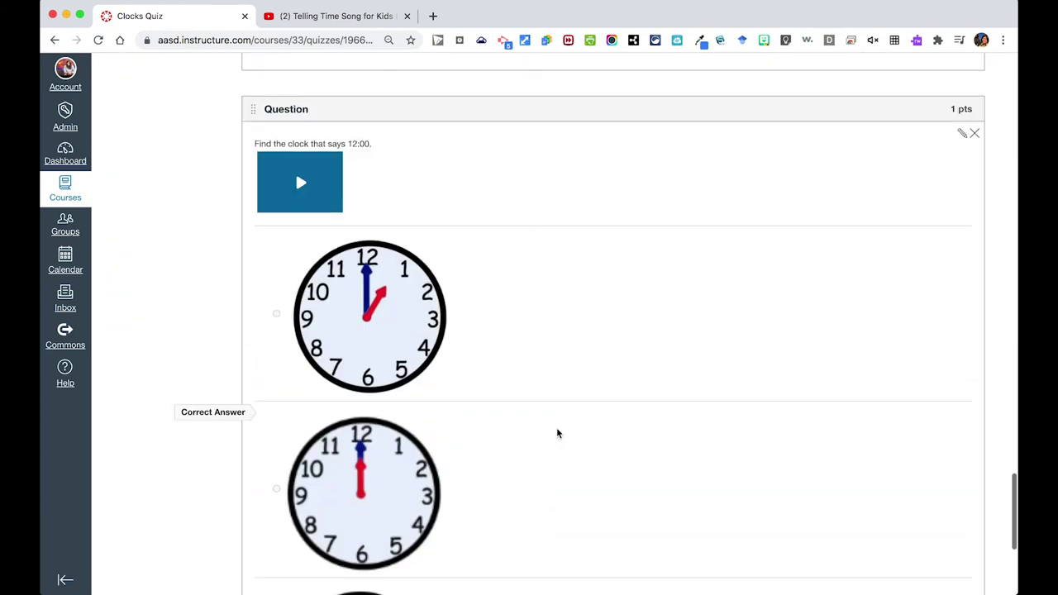
scroll(556, 433, "down", 4)
- Add a new multiple-choice question and start its text and correct answer in the rich-text editor
left_click(496, 500)
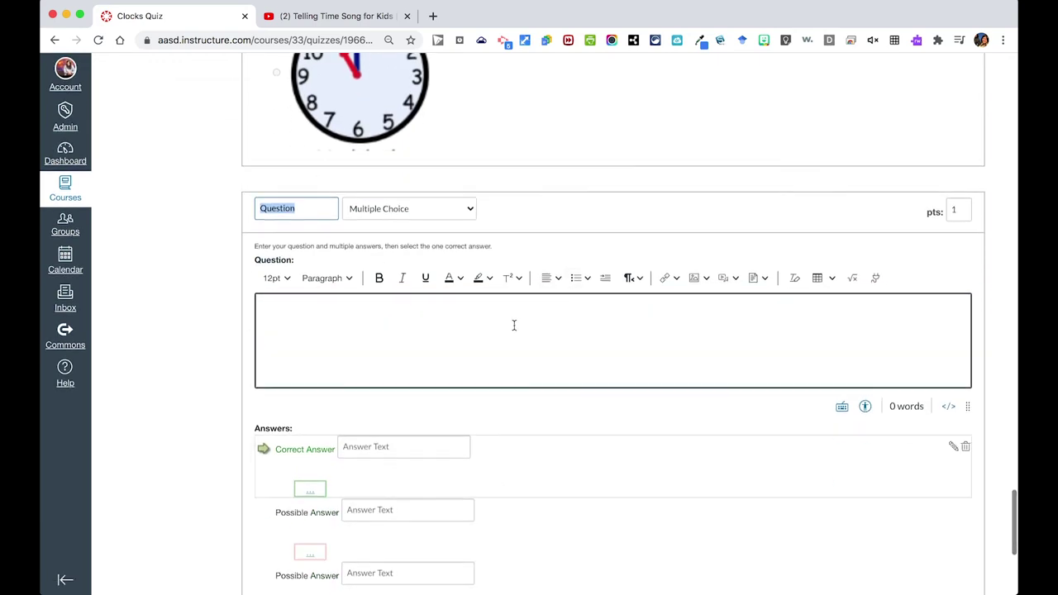
left_click(502, 329)
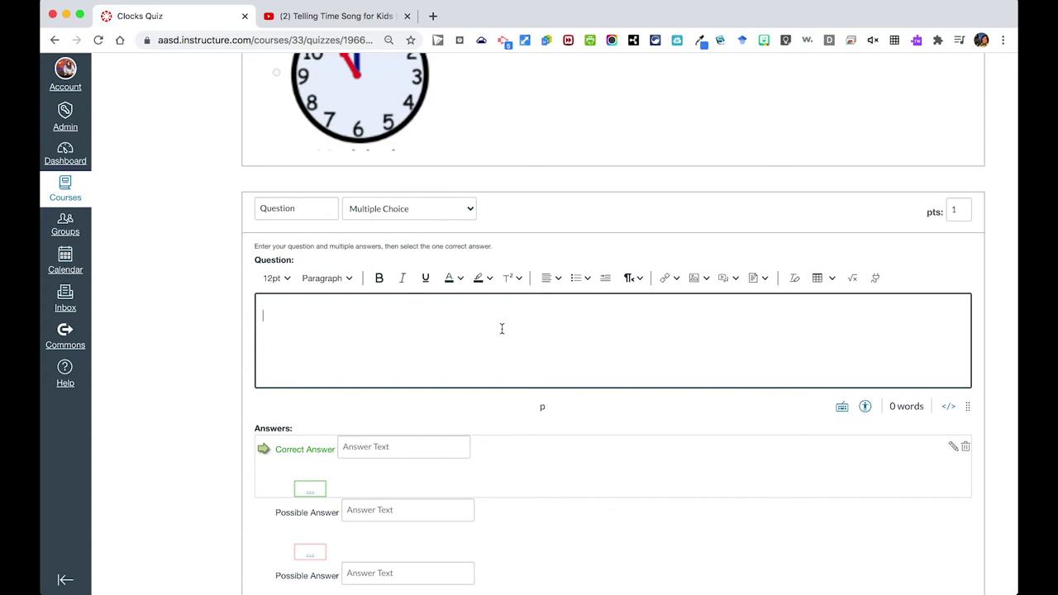
scroll(502, 329, "down", 3)
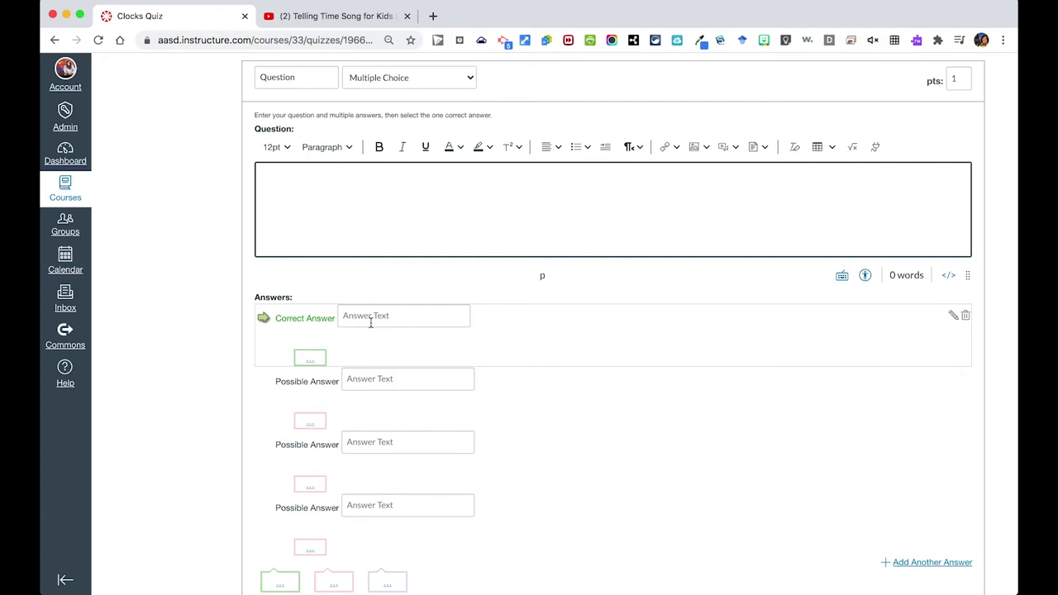
left_click(369, 321)
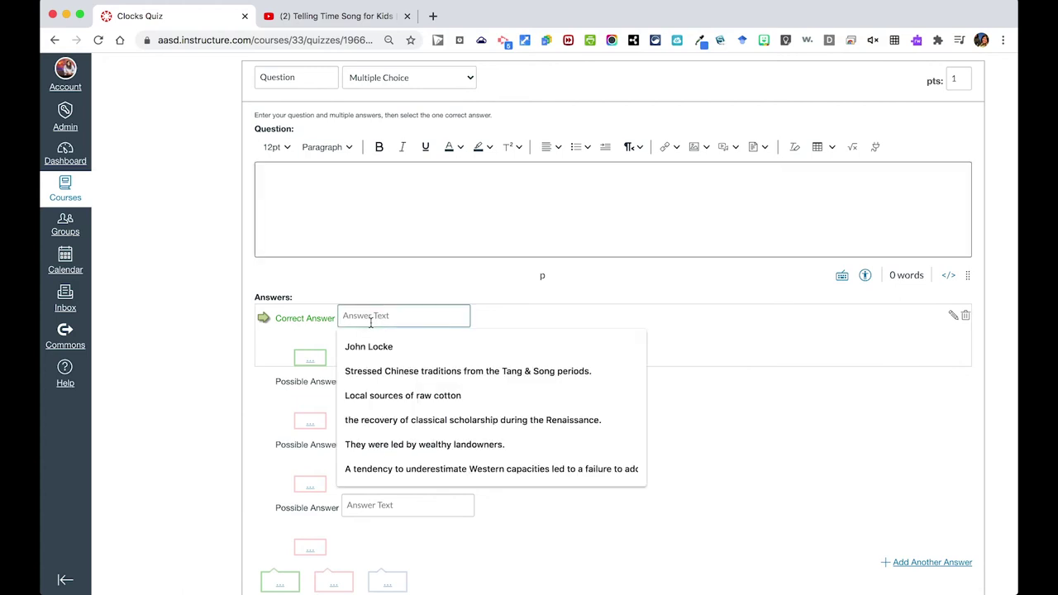
left_click(951, 315)
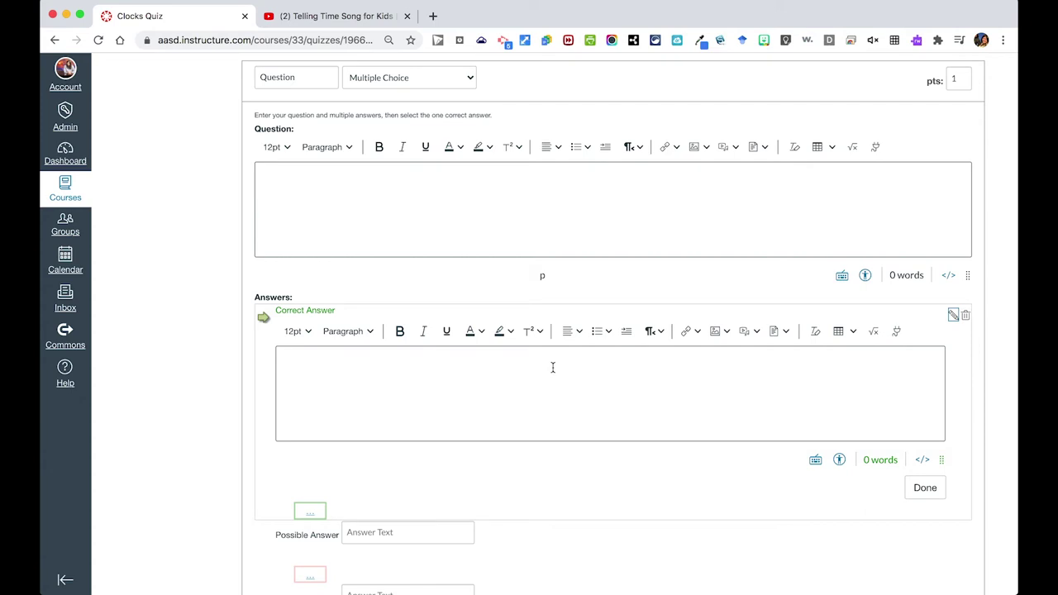
left_click(553, 367)
- Check the image options, mark the second answer correct, and save the Clocks Quiz
left_click(719, 331)
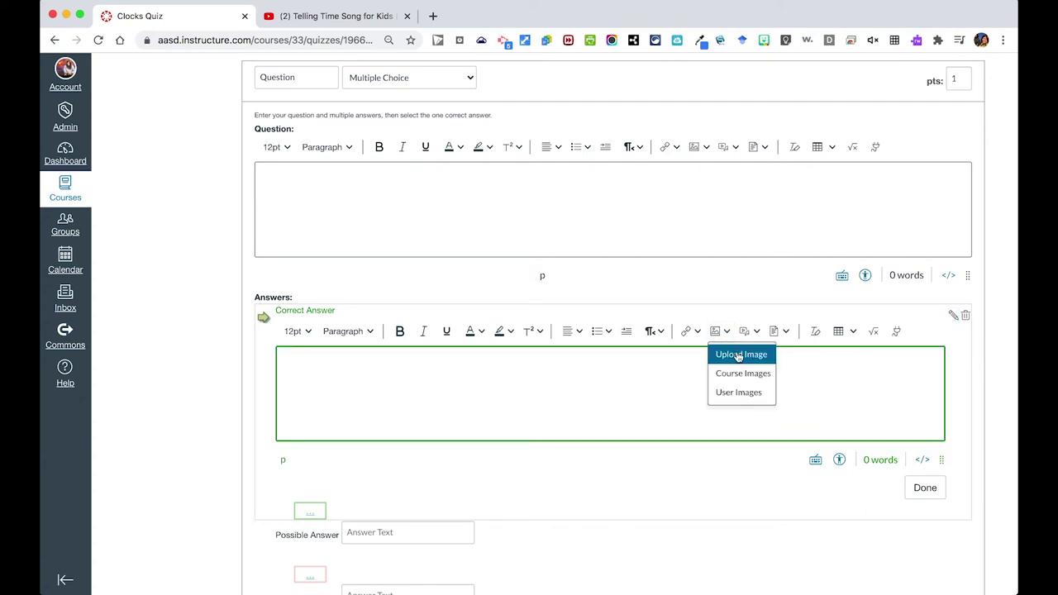
left_click(597, 403)
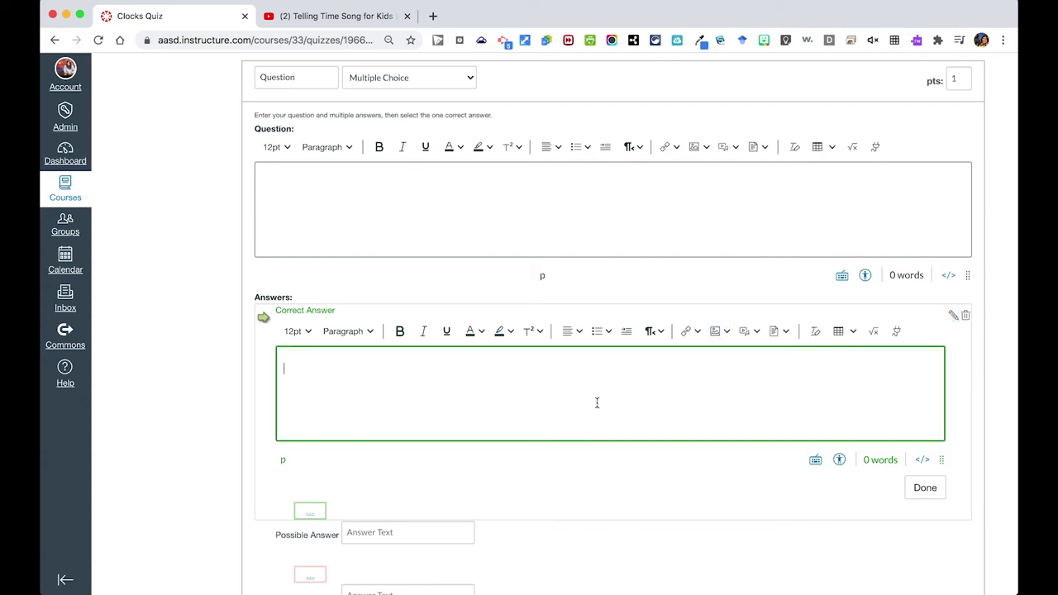
scroll(597, 403, "down", 5)
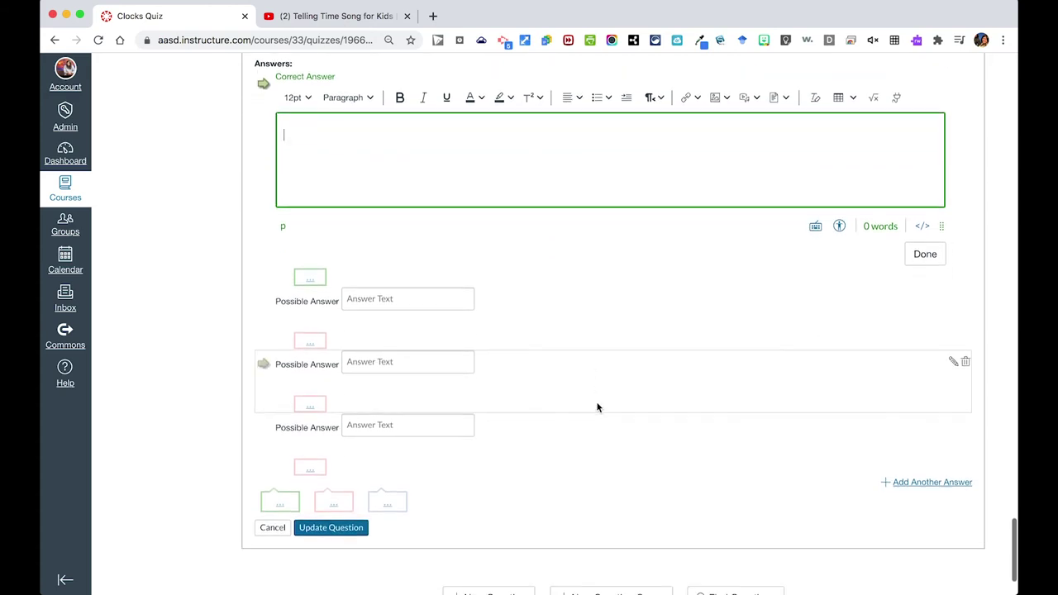
mouse_move(612, 382)
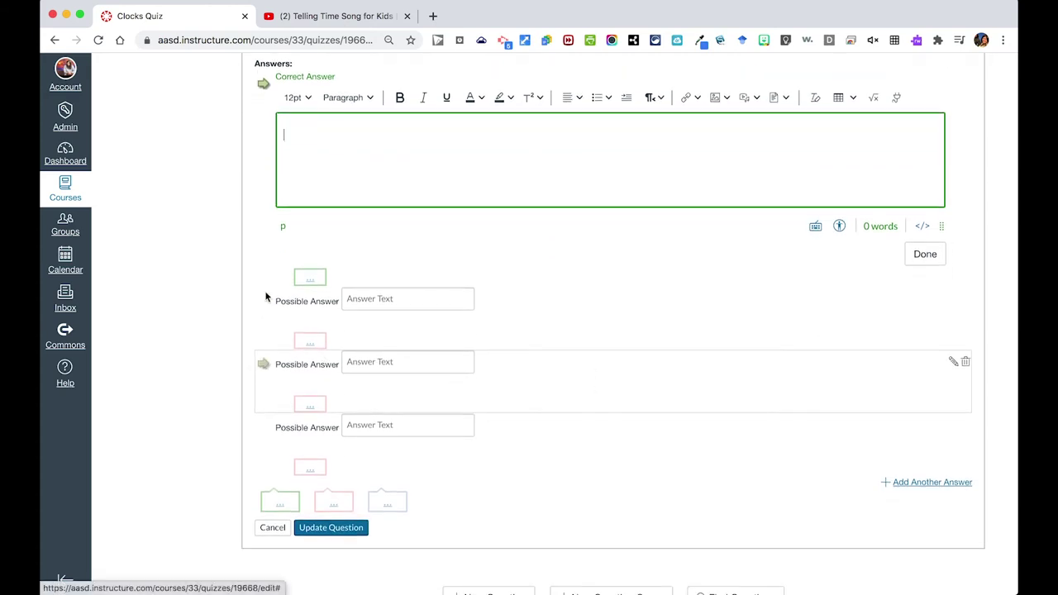
left_click(263, 363)
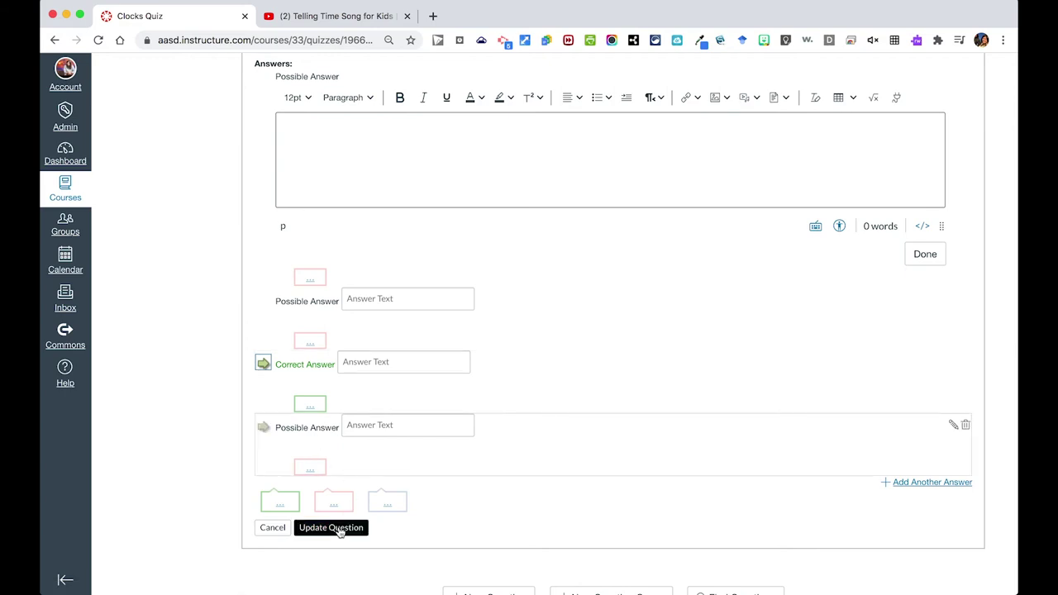
scroll(300, 536, "down", 1)
scroll(300, 536, "down", 1)
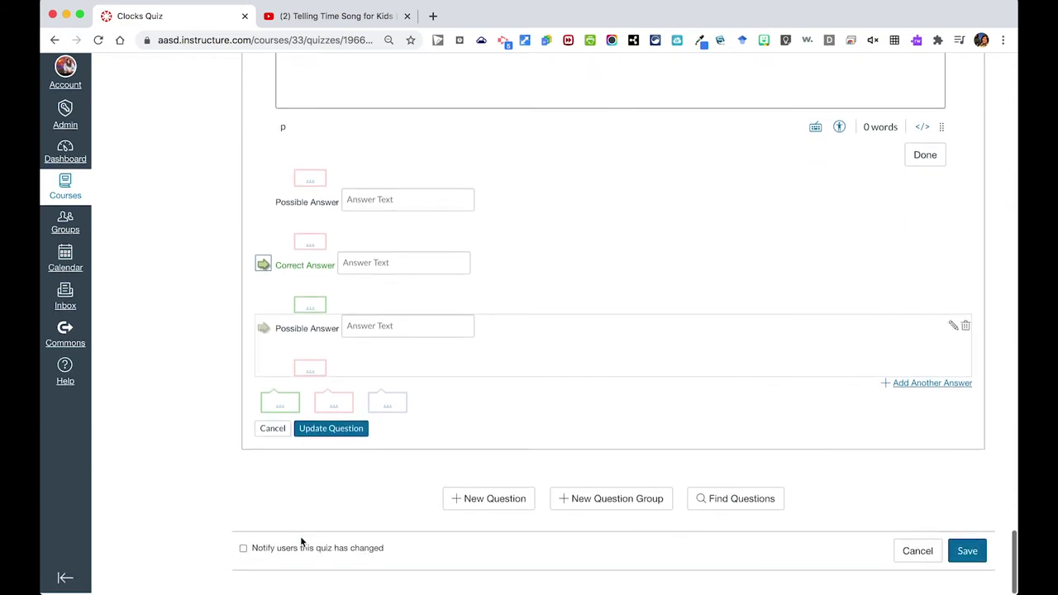
left_click(967, 552)
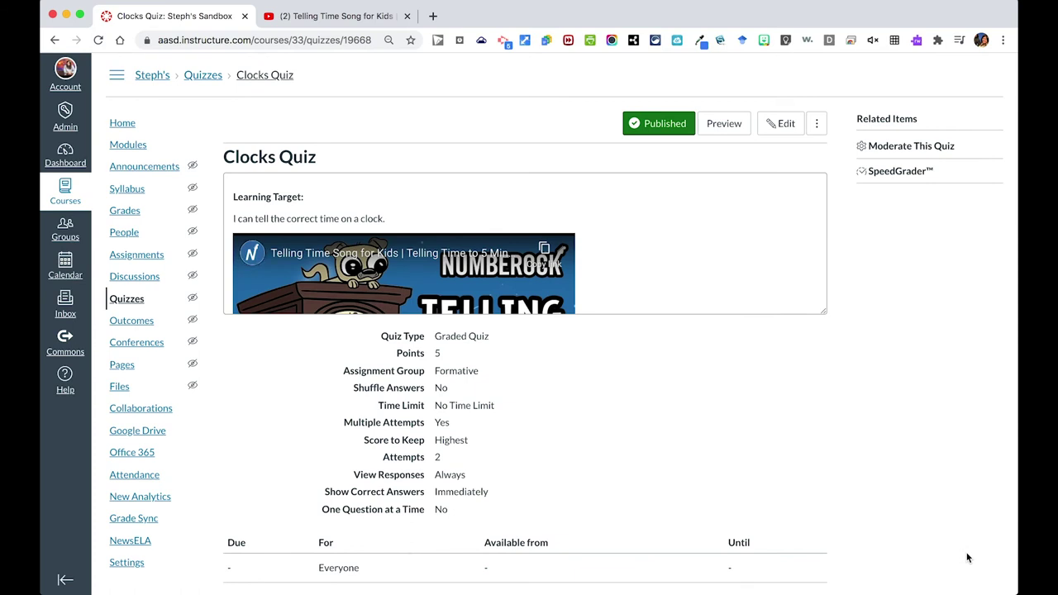
- Create a new quiz with the New Quizzes engine and start entering its name
left_click(131, 304)
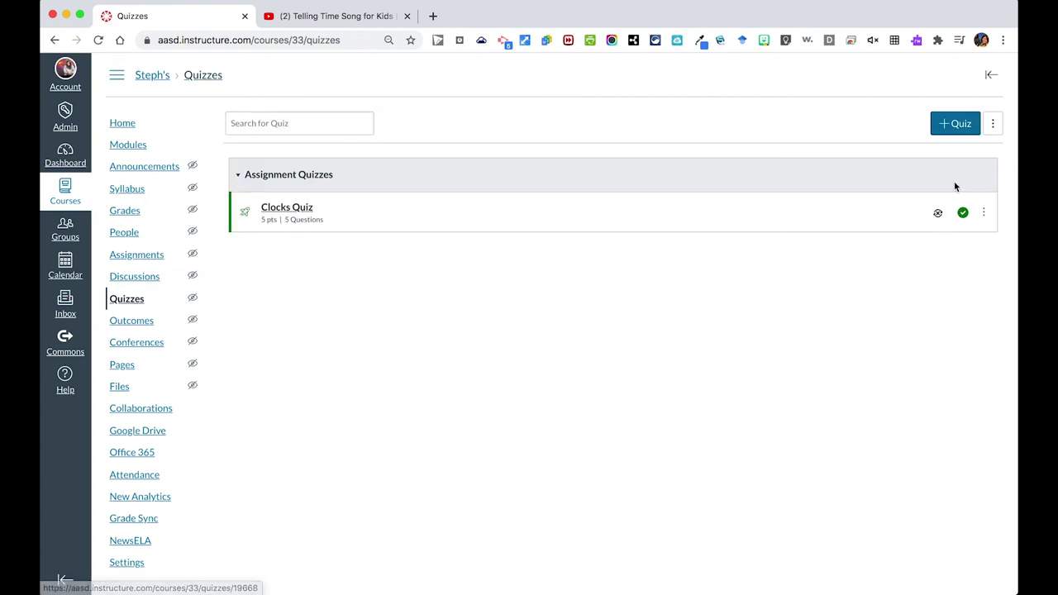
left_click(949, 128)
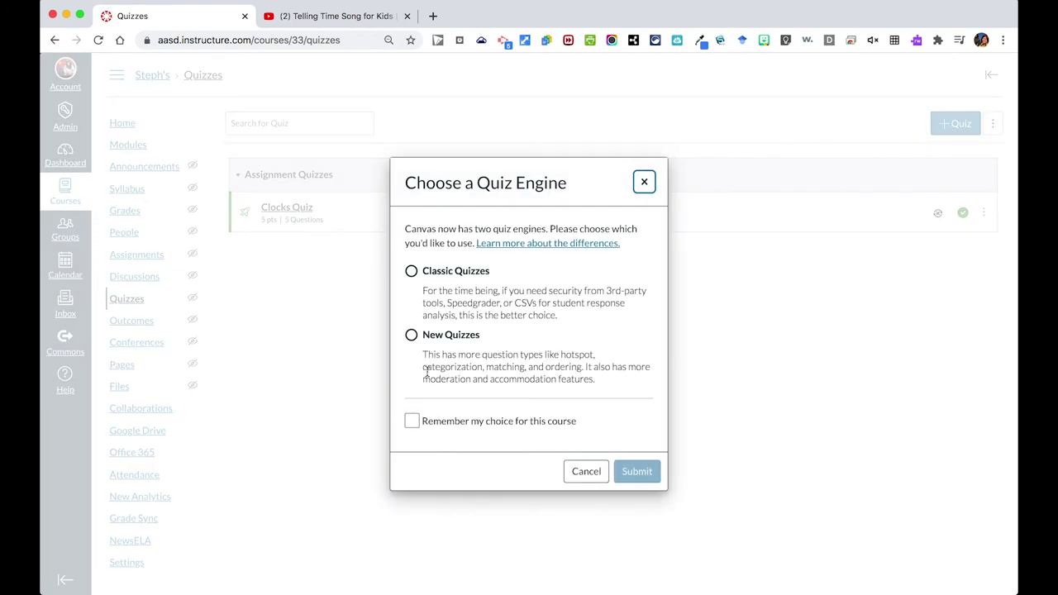
left_click(412, 335)
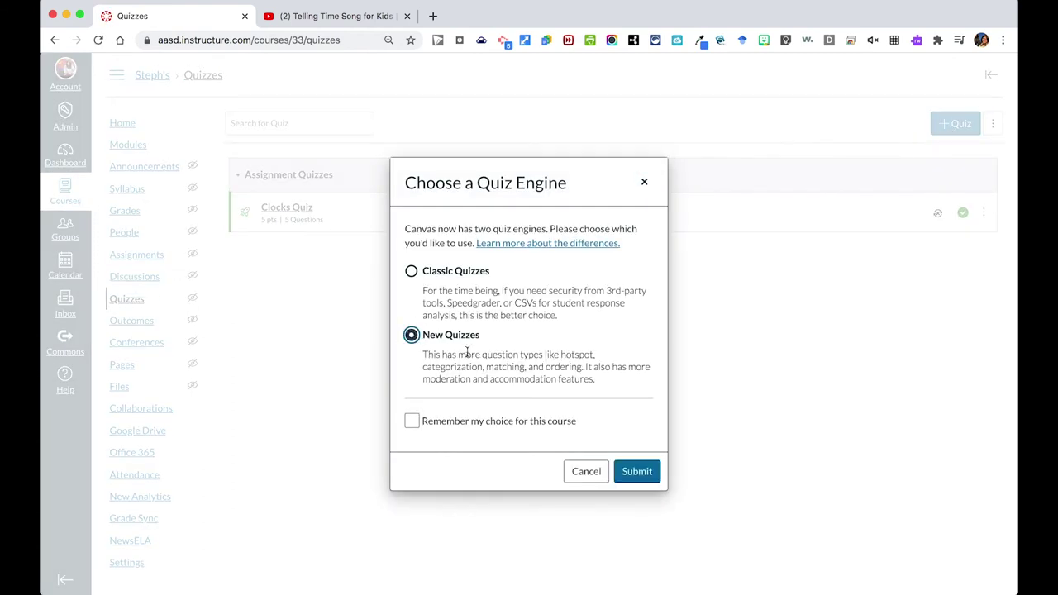
left_click(634, 470)
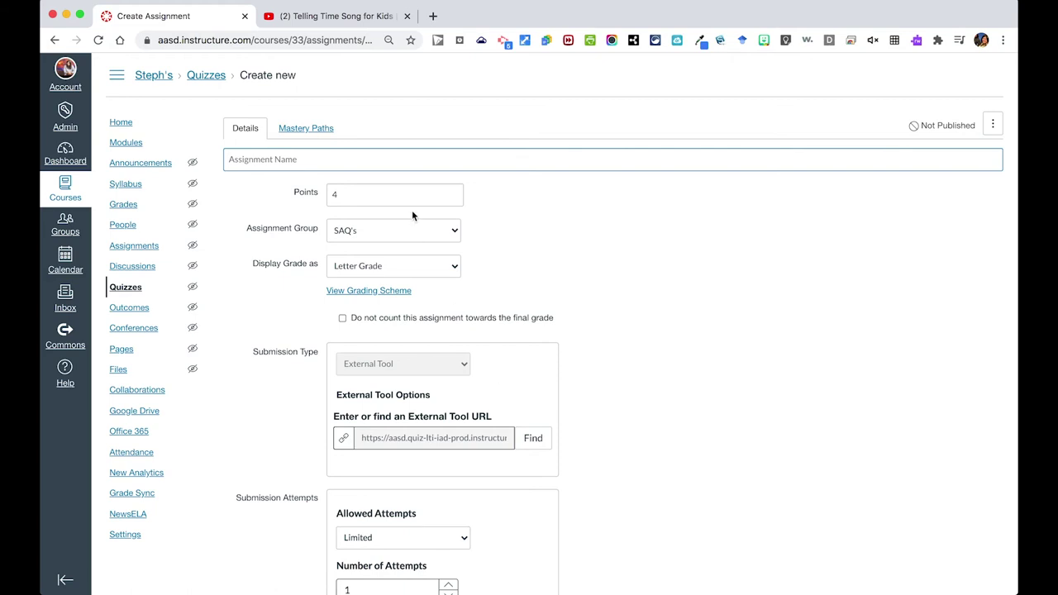
left_click(332, 162)
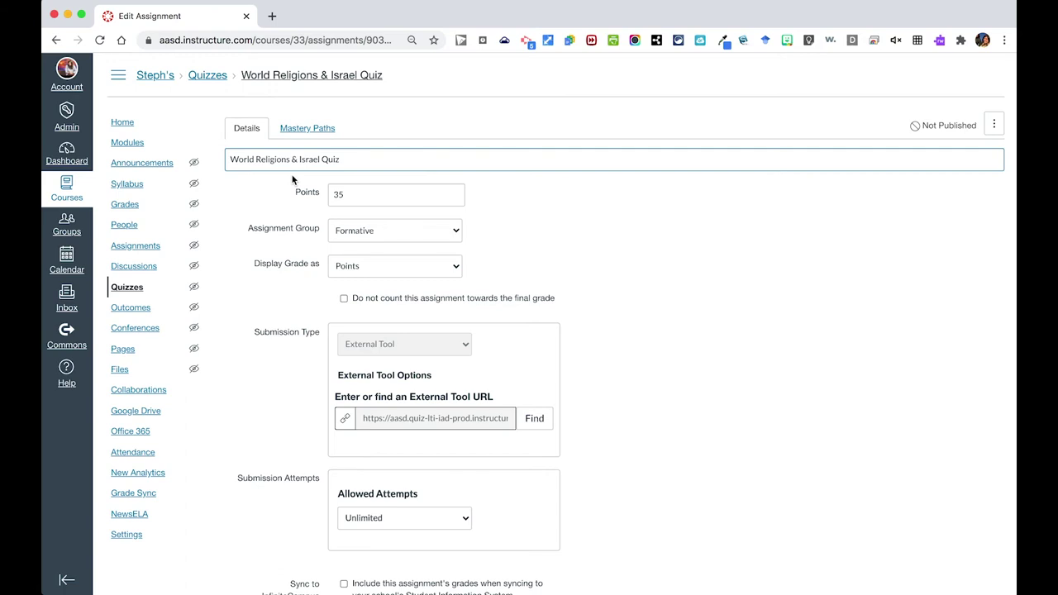
- Keep World Religions & Israel Quiz attempts Unlimited, enable InfiniteCampus sync, and save
scroll(293, 178, "down", 3)
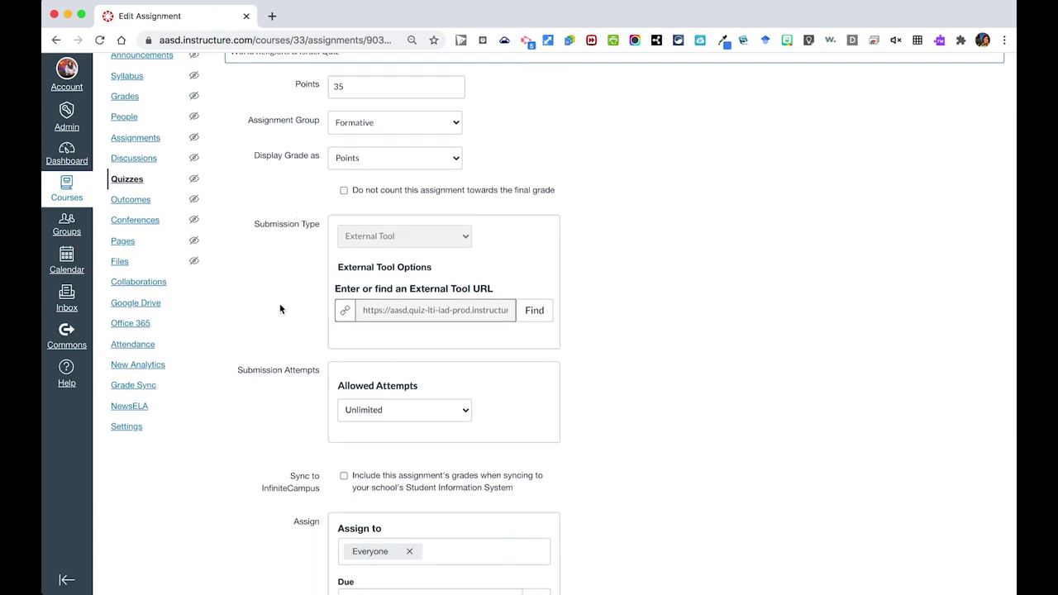
scroll(279, 309, "down", 1)
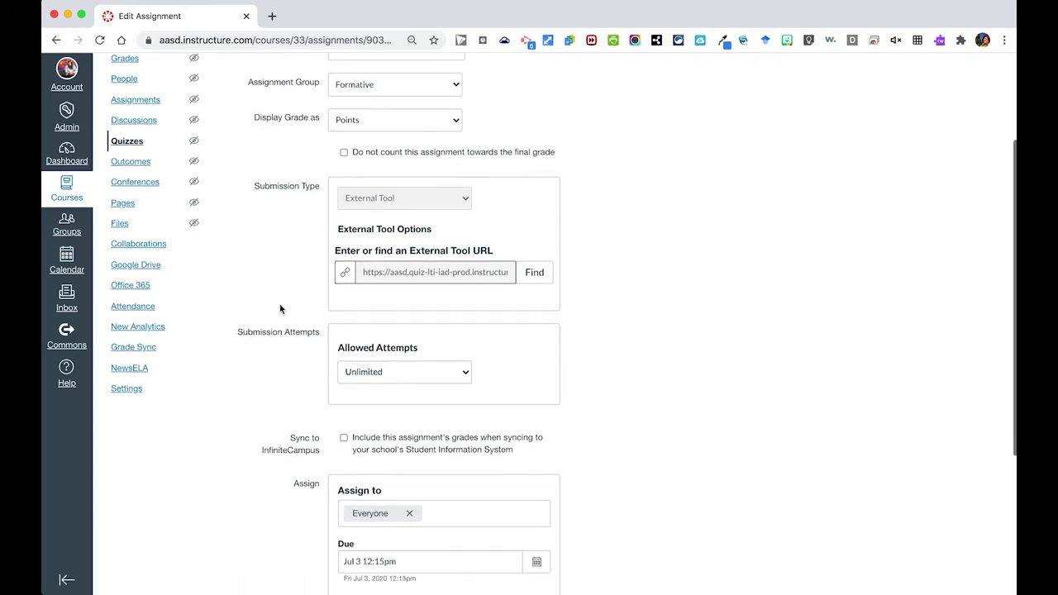
scroll(279, 308, "down", 3)
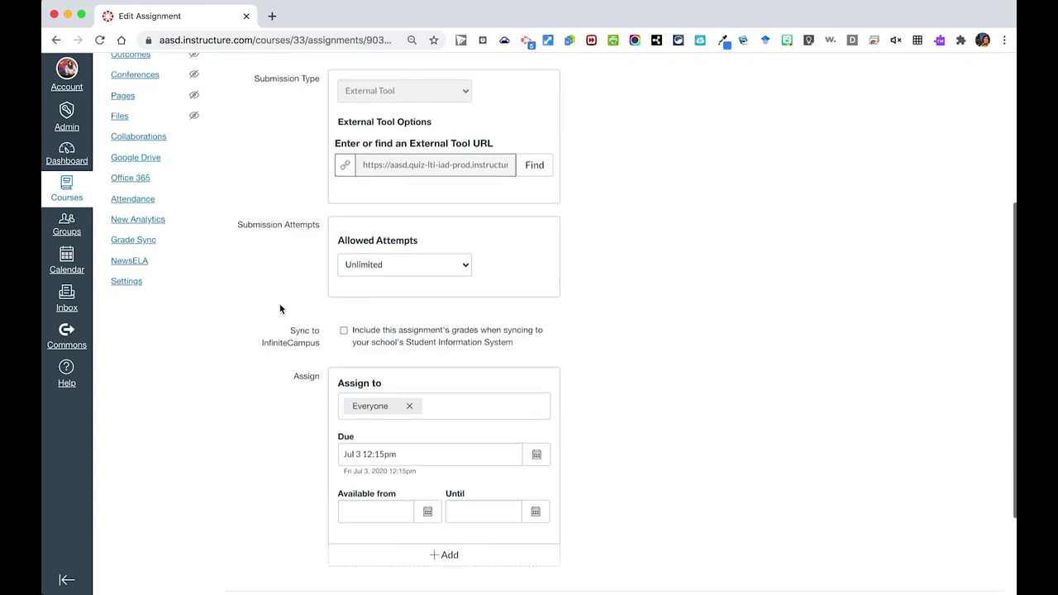
left_click(443, 275)
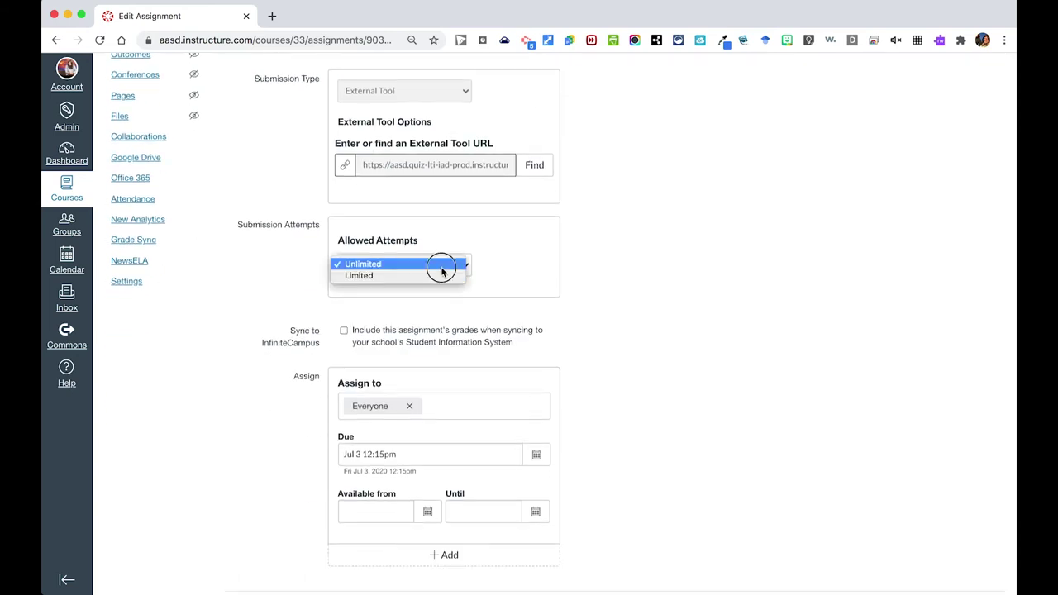
left_click(438, 264)
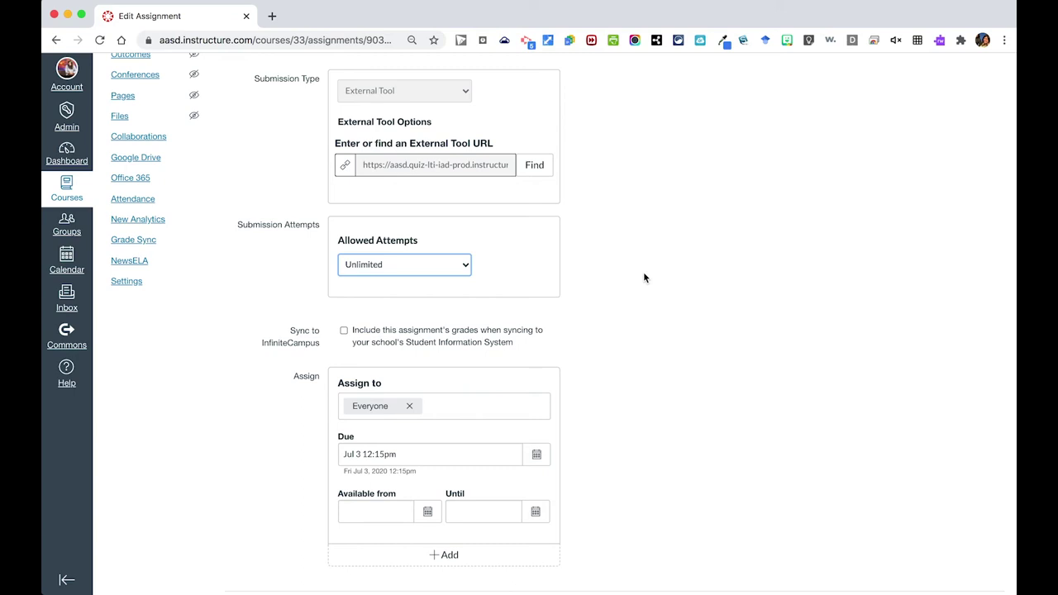
left_click(393, 343)
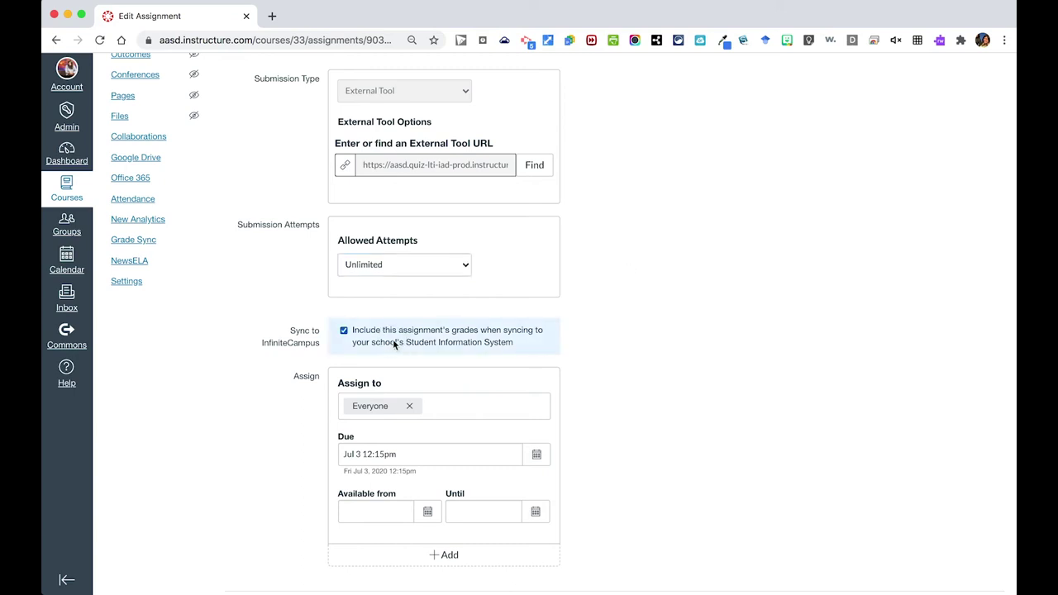
scroll(558, 334, "down", 3)
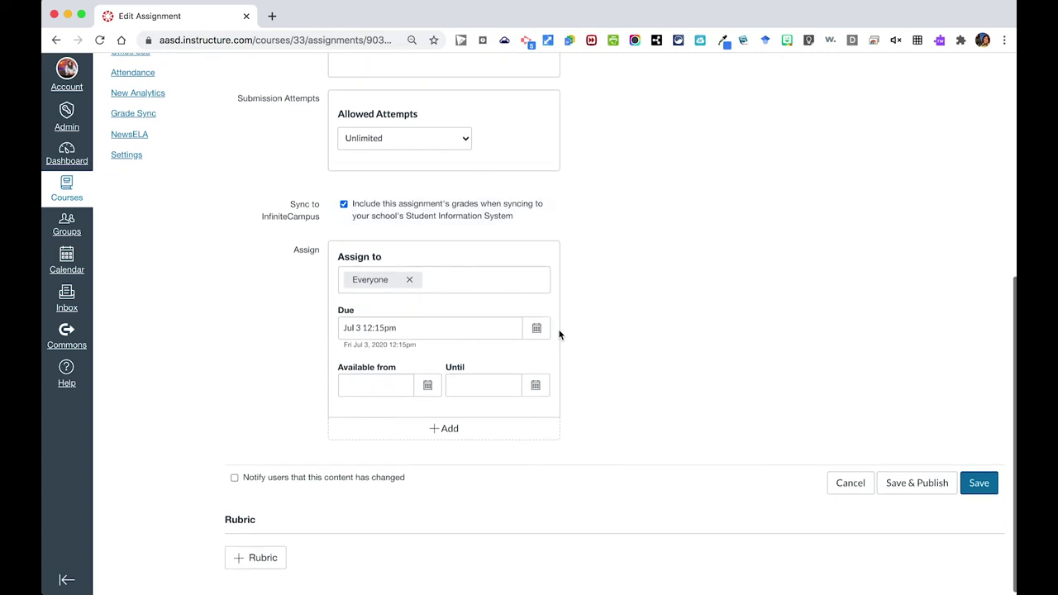
left_click(981, 484)
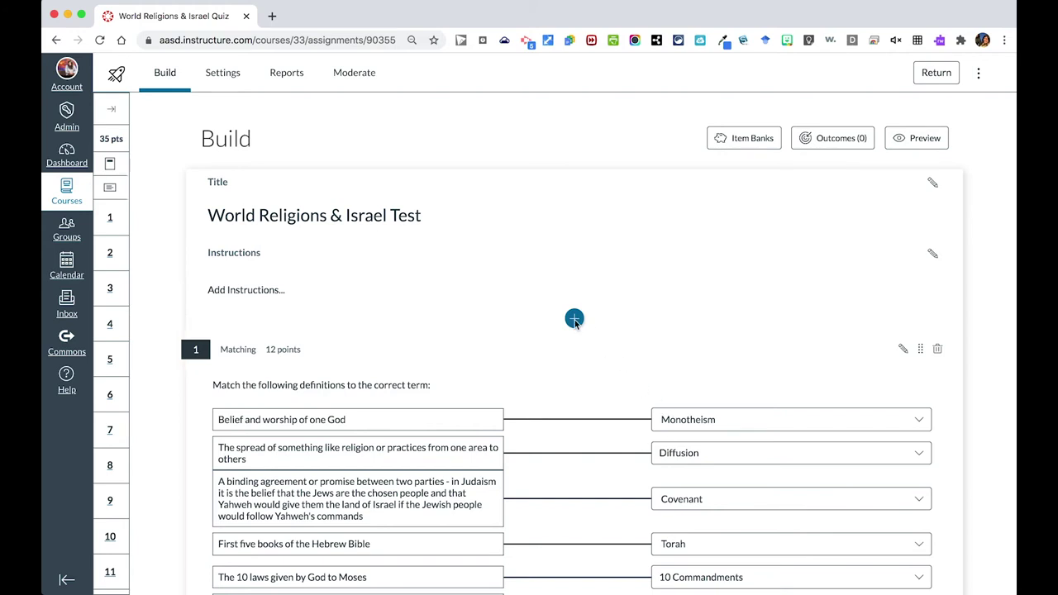
- Scroll past the matching and multiple-choice questions and open hot-spot question 16, asking where Islam emerged
scroll(550, 343, "down", 2)
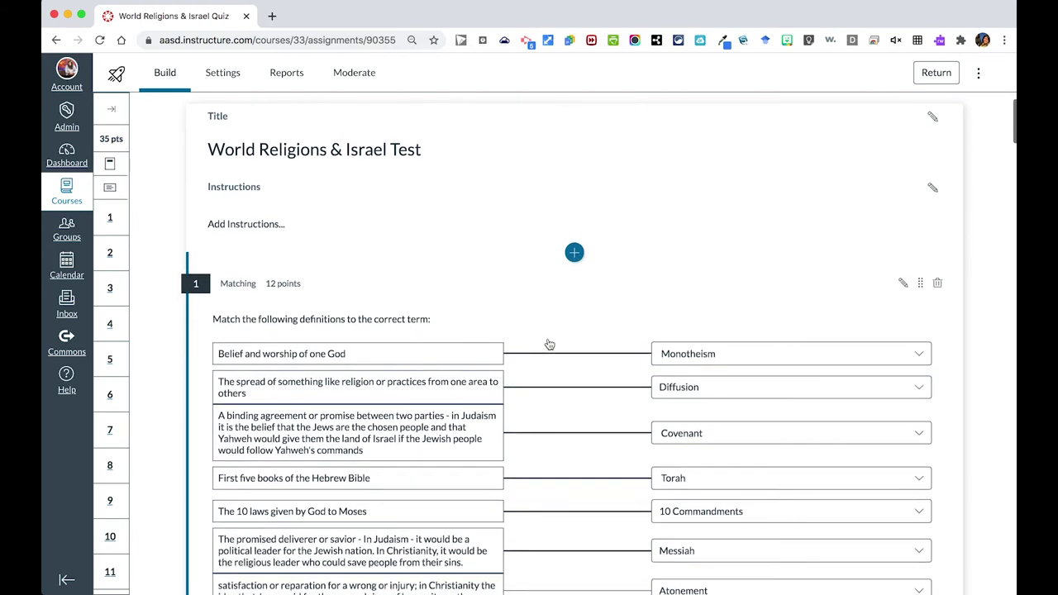
scroll(550, 344, "down", 2)
scroll(549, 344, "down", 2)
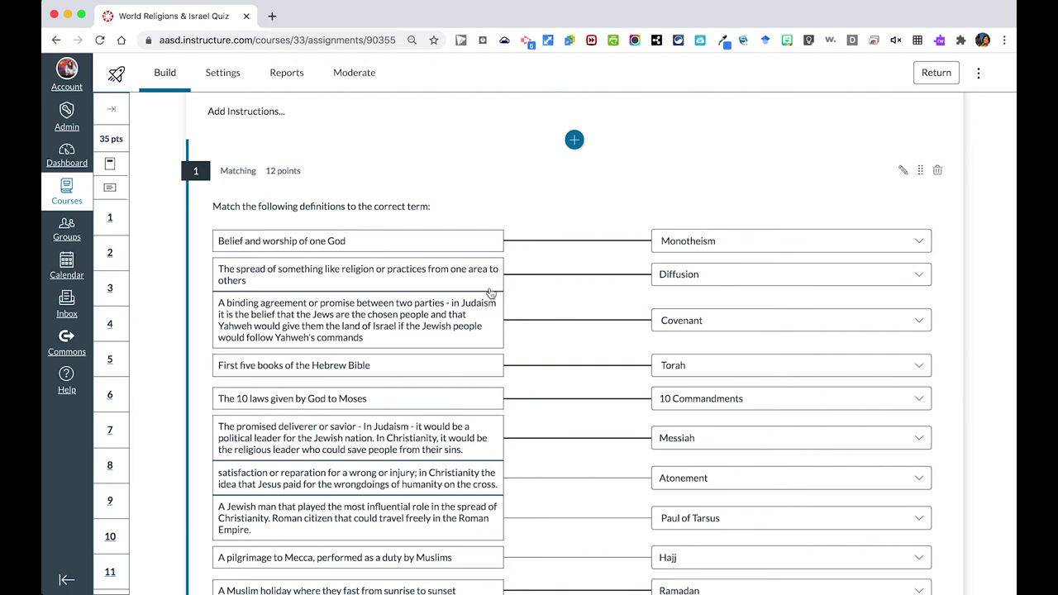
scroll(443, 210, "down", 3)
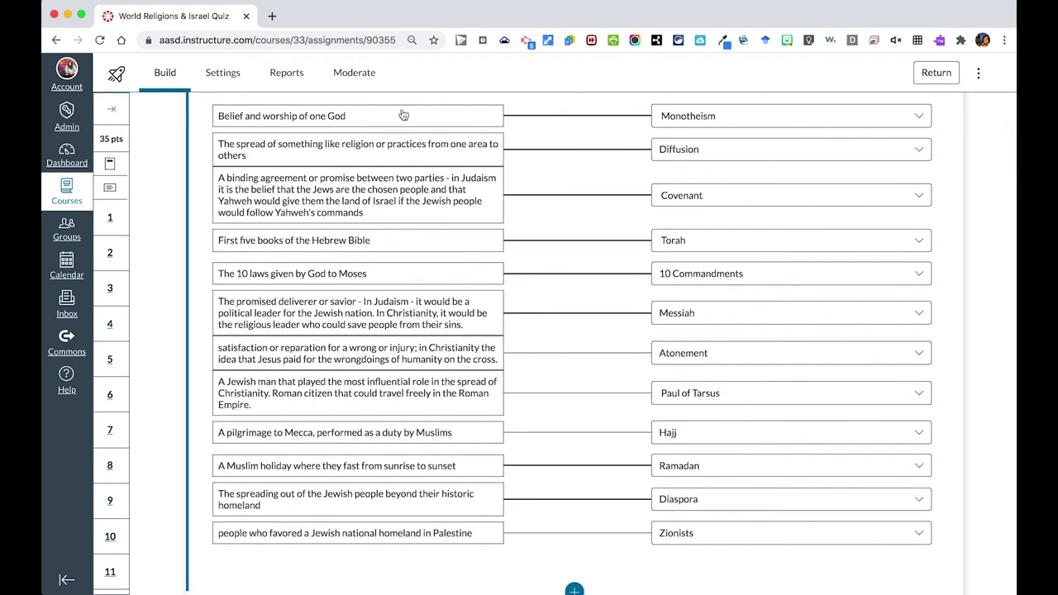
scroll(391, 478, "down", 4)
scroll(391, 479, "down", 3)
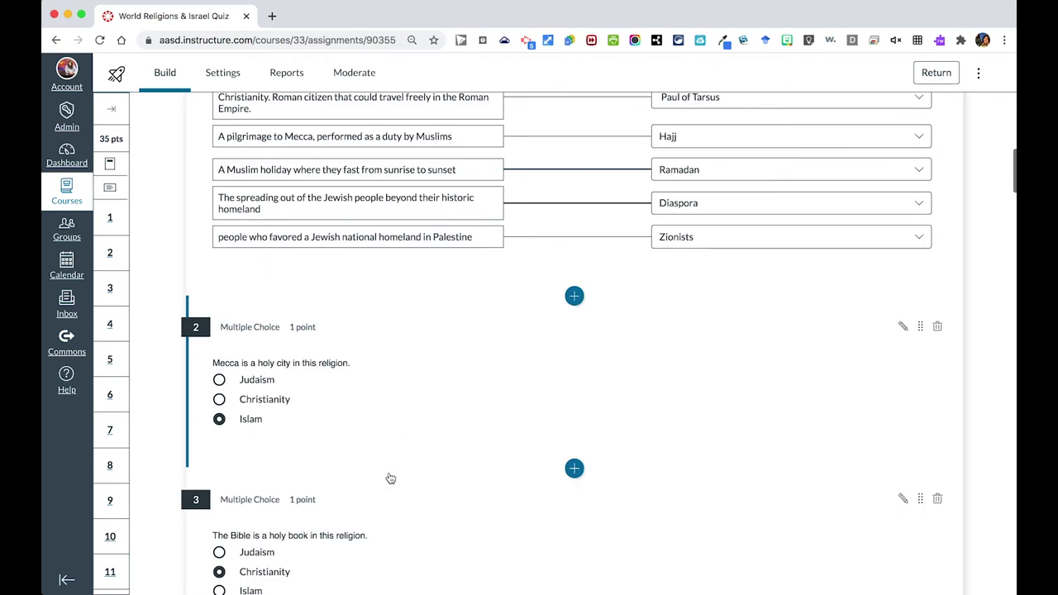
scroll(391, 479, "down", 1)
scroll(366, 347, "down", 4)
scroll(367, 349, "down", 3)
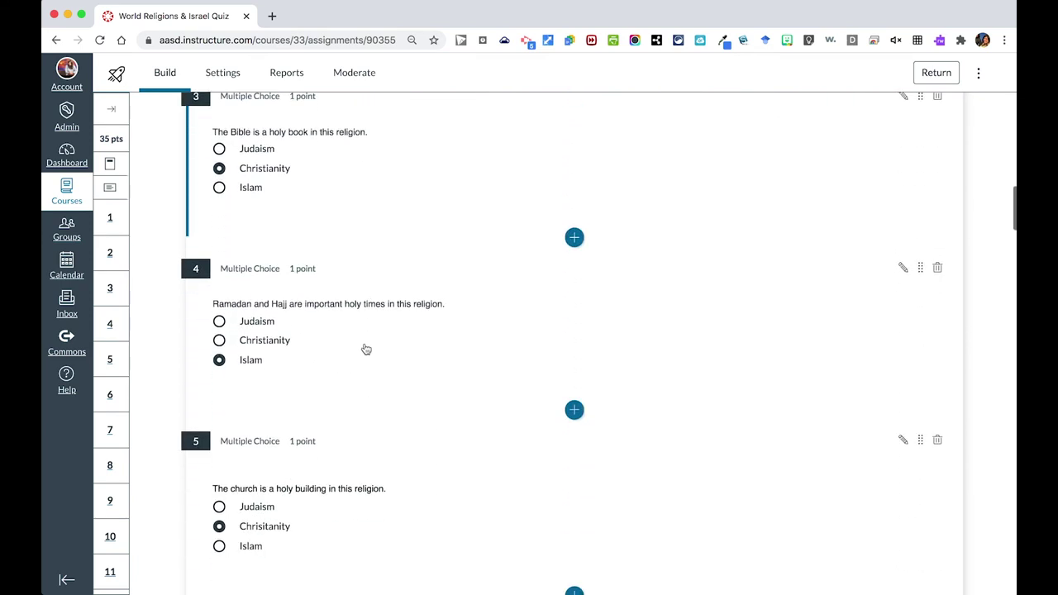
scroll(366, 349, "down", 2)
scroll(366, 349, "down", 4)
scroll(367, 348, "down", 3)
scroll(366, 349, "down", 5)
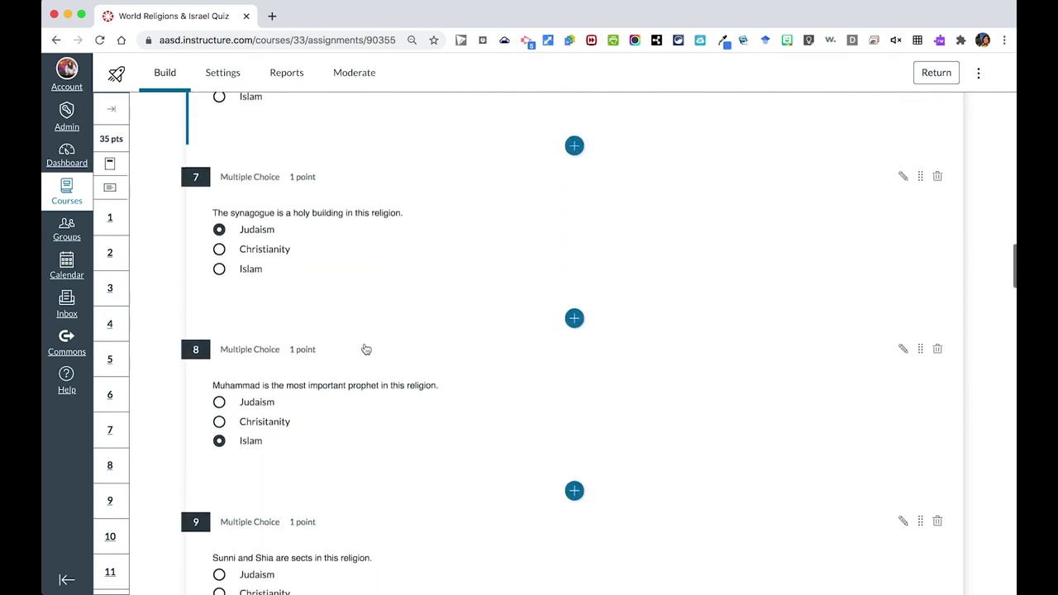
scroll(366, 349, "down", 5)
scroll(366, 349, "down", 5)
scroll(366, 348, "down", 4)
scroll(367, 349, "down", 3)
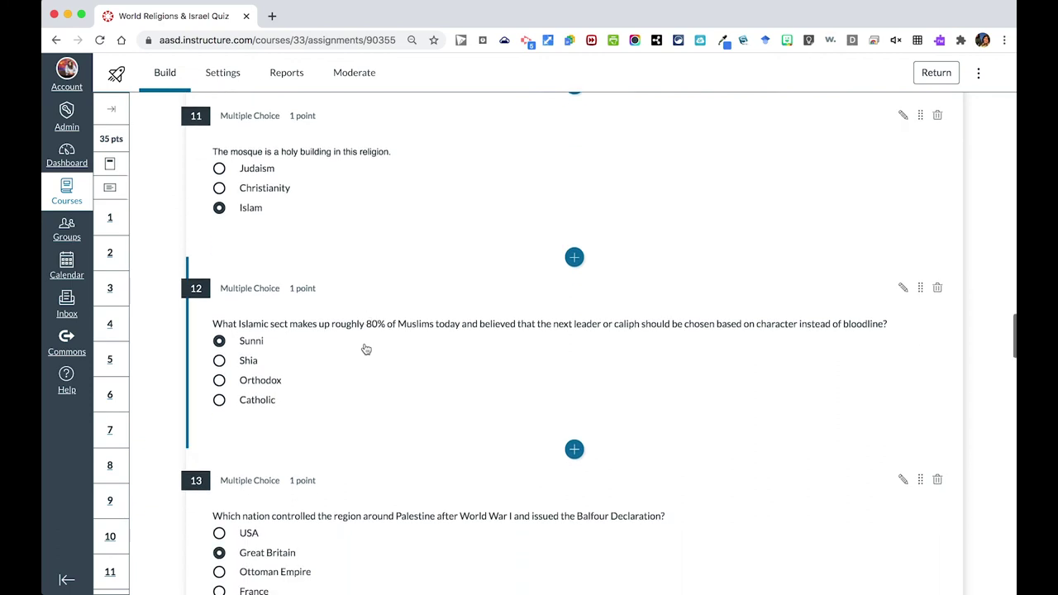
scroll(366, 349, "down", 4)
scroll(366, 348, "down", 7)
scroll(366, 349, "down", 3)
scroll(367, 348, "down", 6)
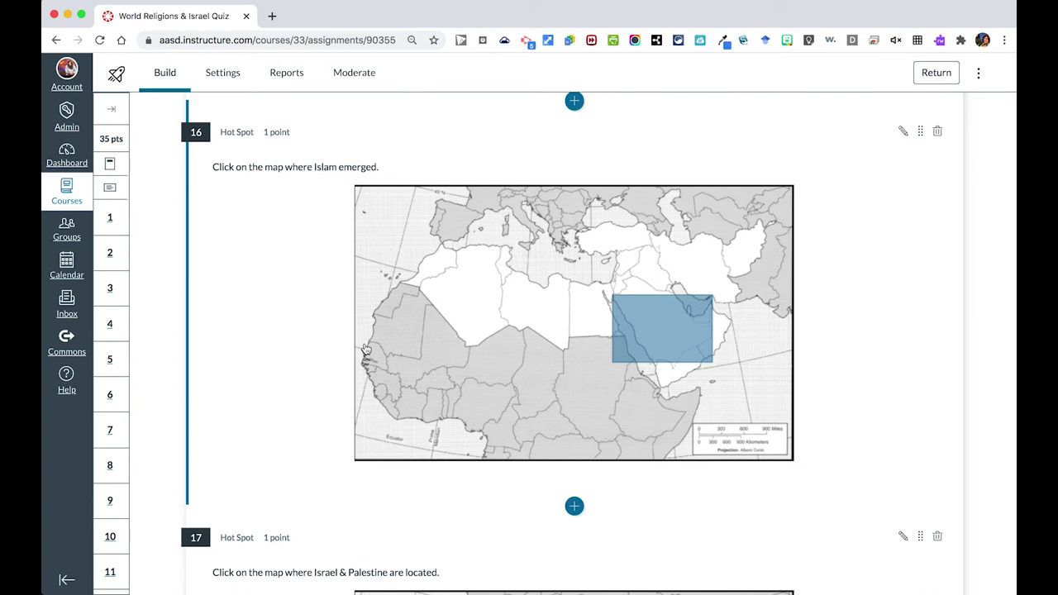
scroll(443, 377, "down", 3)
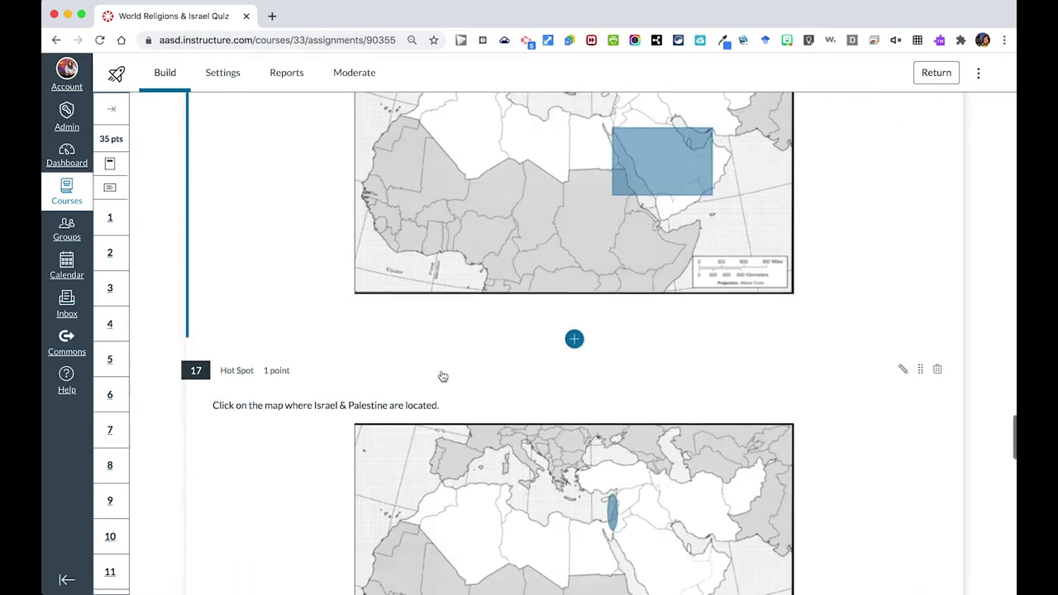
scroll(771, 331, "up", 3)
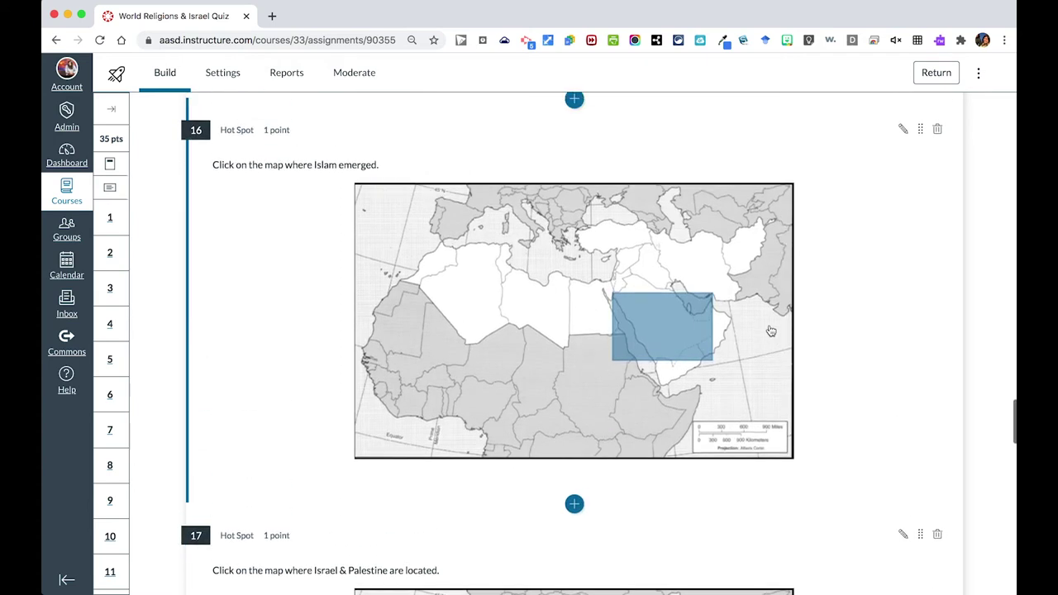
left_click(903, 144)
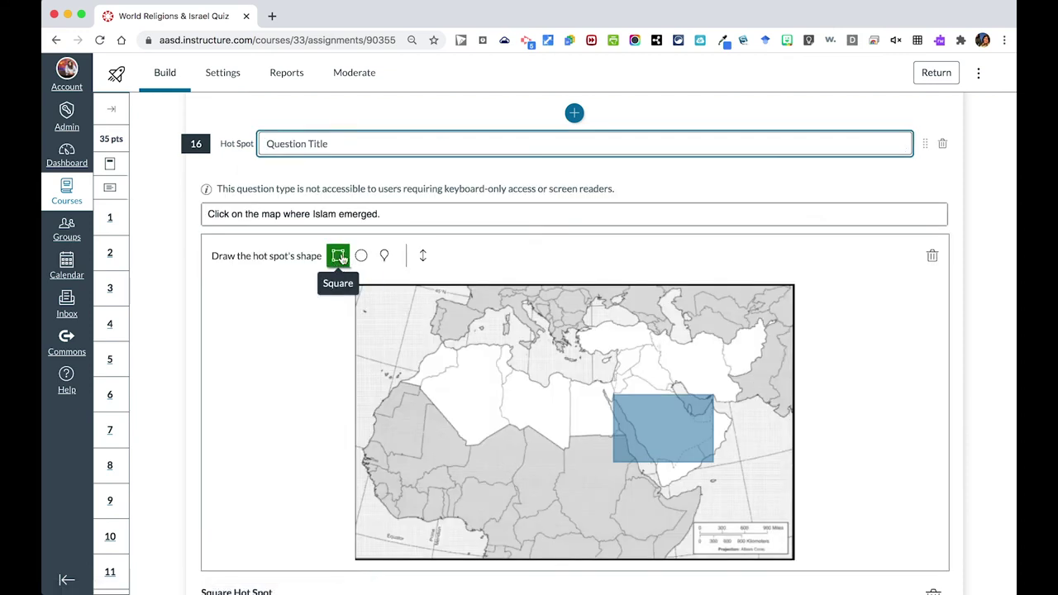
- Replace the square hot spot with an oval over Arabia and save question 16 at 1 point
left_click(366, 258)
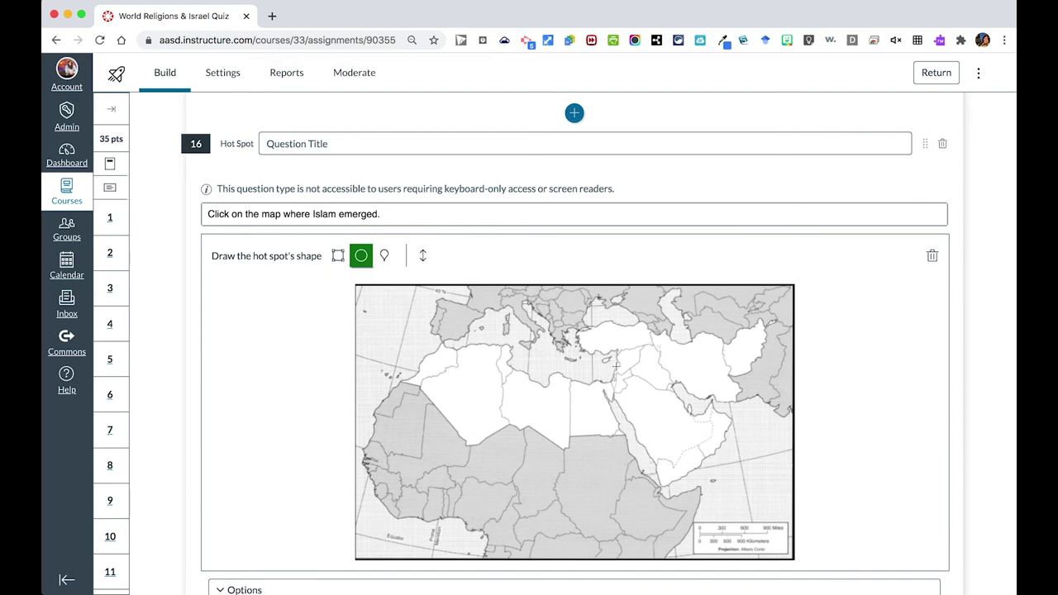
mouse_move(616, 364)
left_mouse_down()
mouse_move(724, 486)
mouse_move(657, 433)
mouse_move(608, 360)
left_mouse_up()
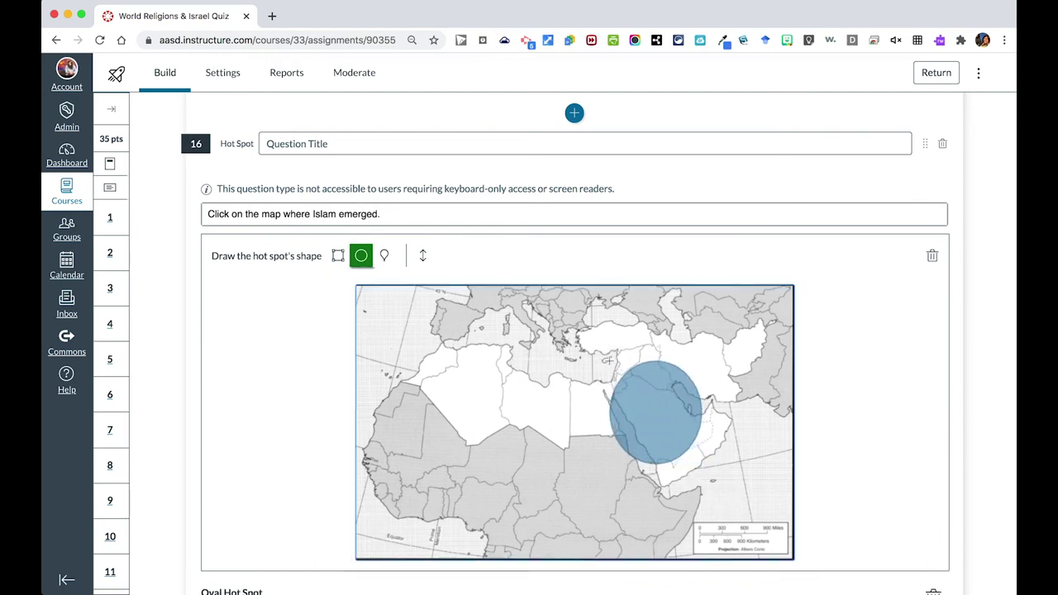
mouse_move(589, 567)
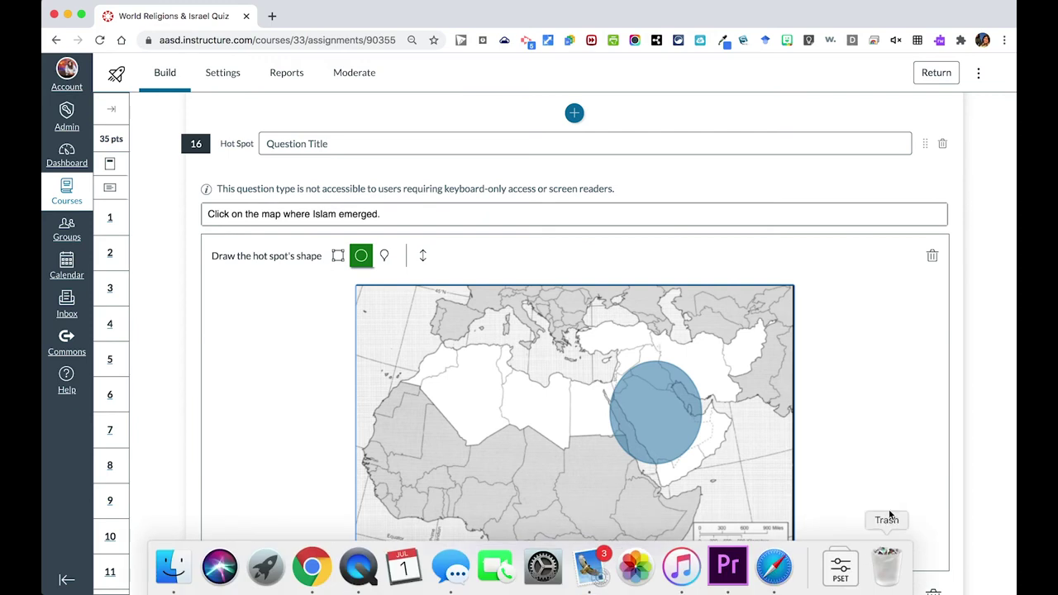
scroll(914, 468, "down", 5)
left_click(940, 546)
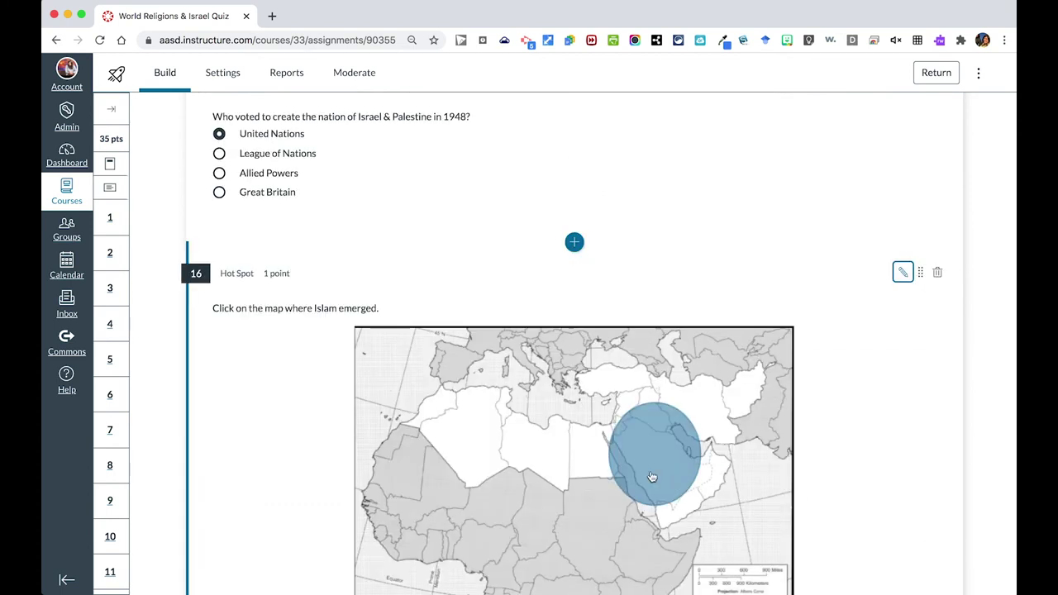
scroll(867, 405, "down", 5)
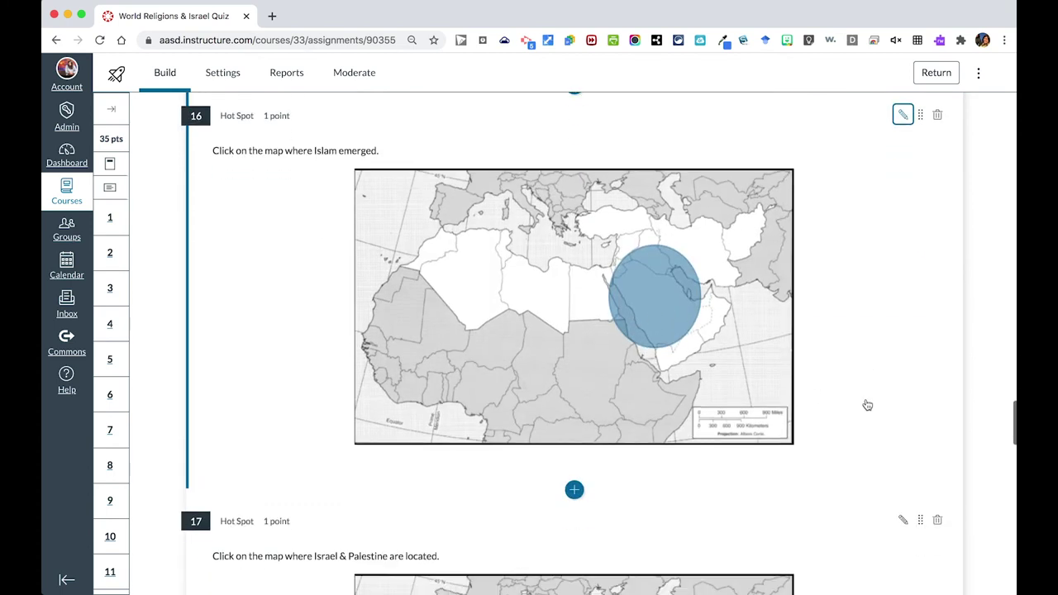
scroll(867, 405, "down", 2)
scroll(867, 405, "down", 3)
scroll(867, 405, "down", 2)
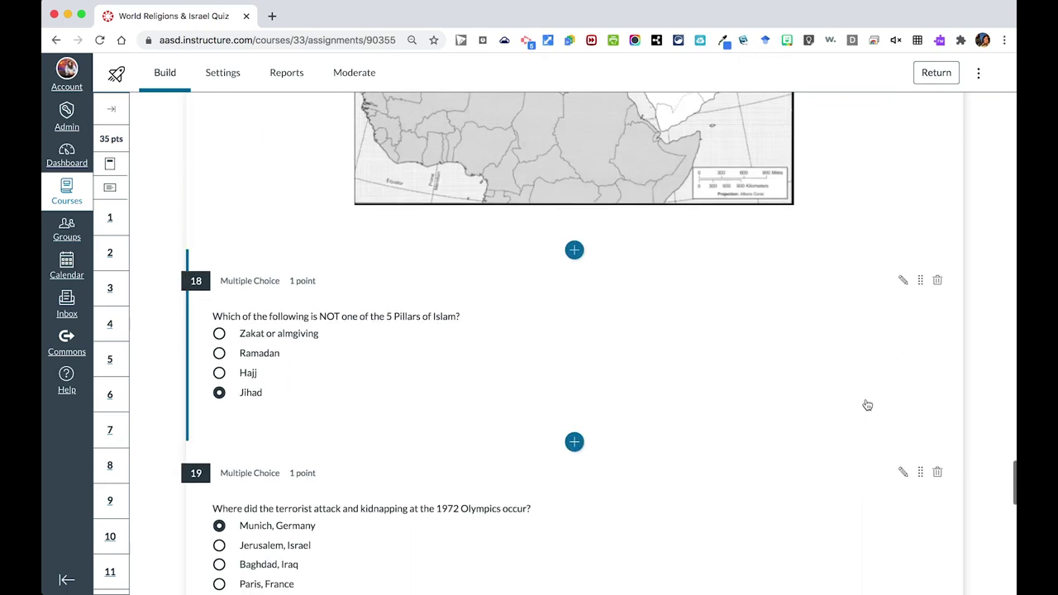
scroll(867, 405, "down", 5)
scroll(868, 405, "down", 1)
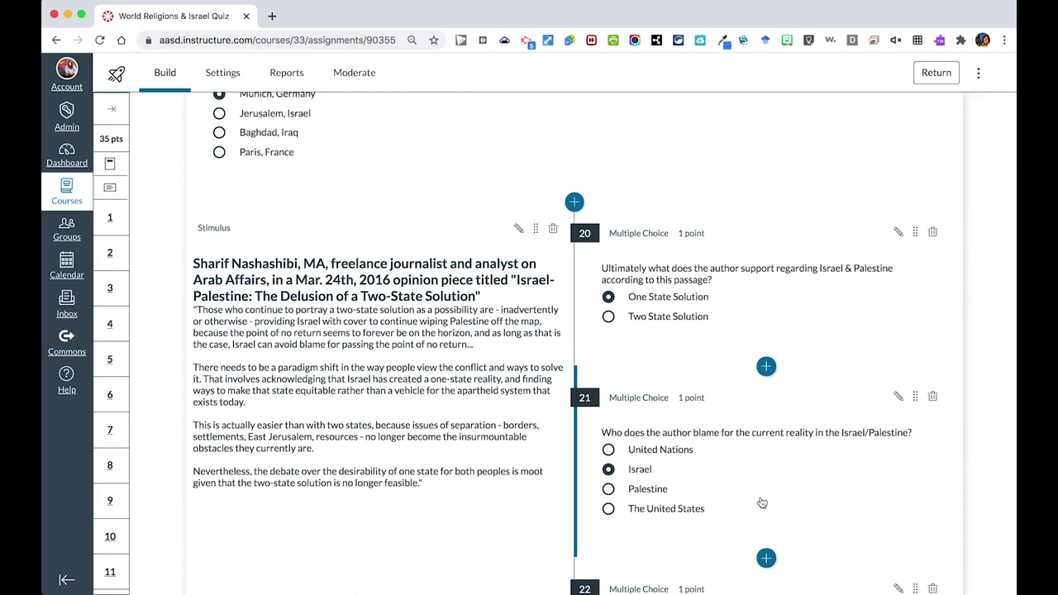
scroll(762, 503, "down", 3)
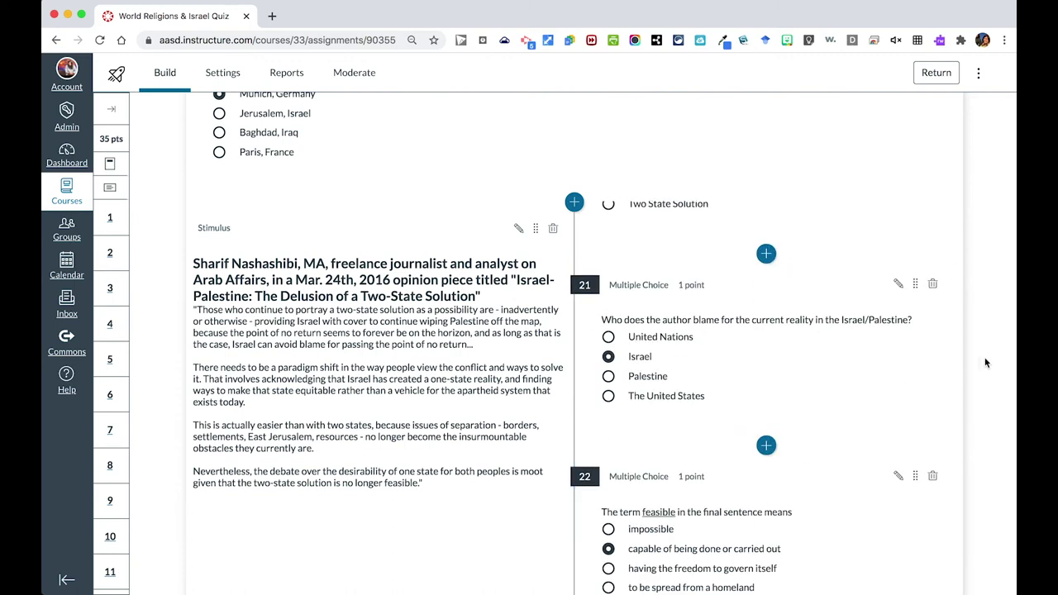
scroll(986, 362, "down", 8)
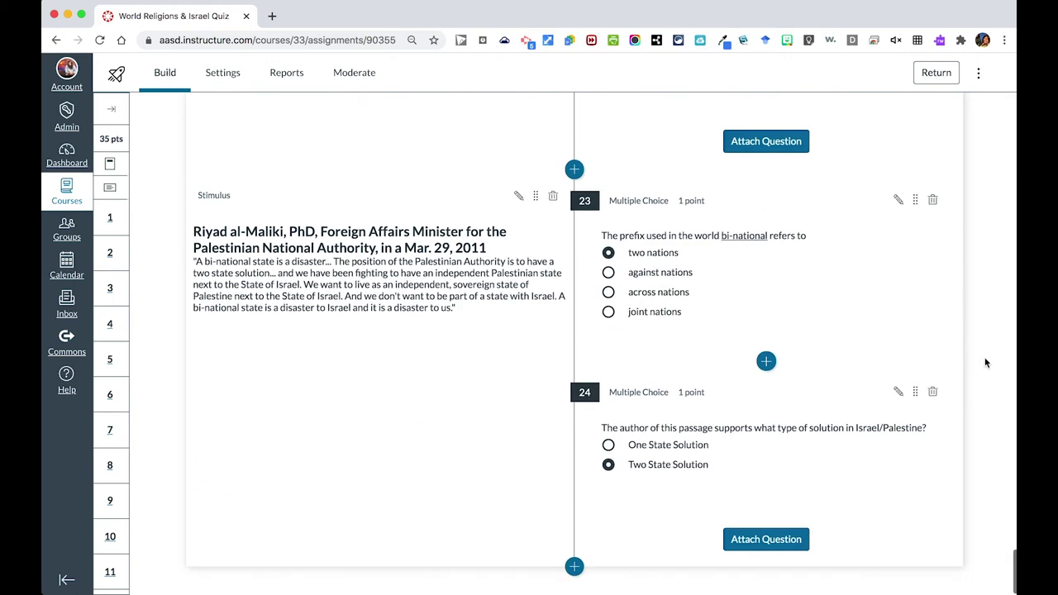
left_click(575, 567)
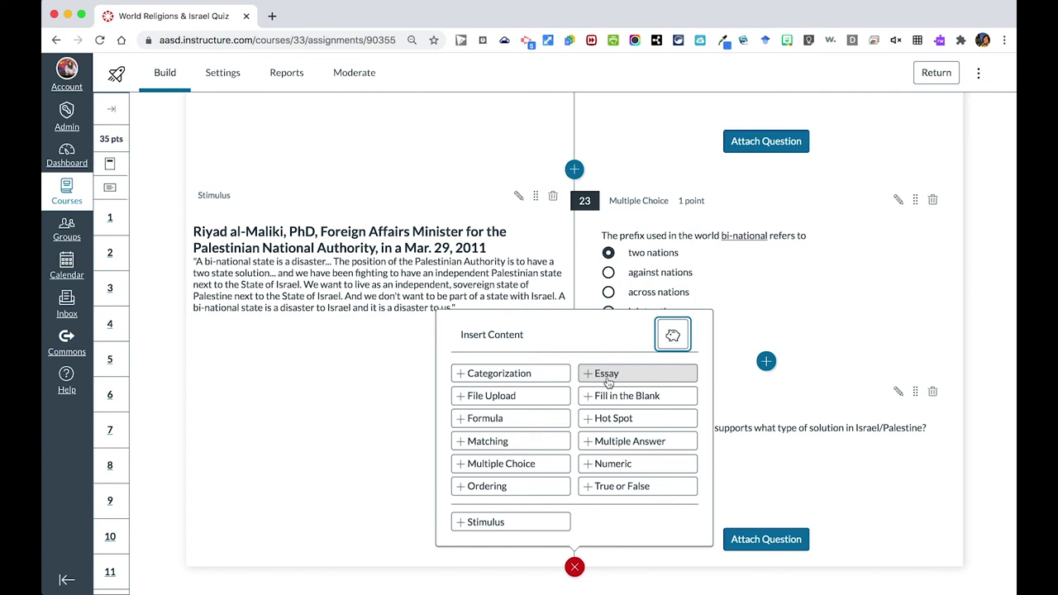
left_click(608, 374)
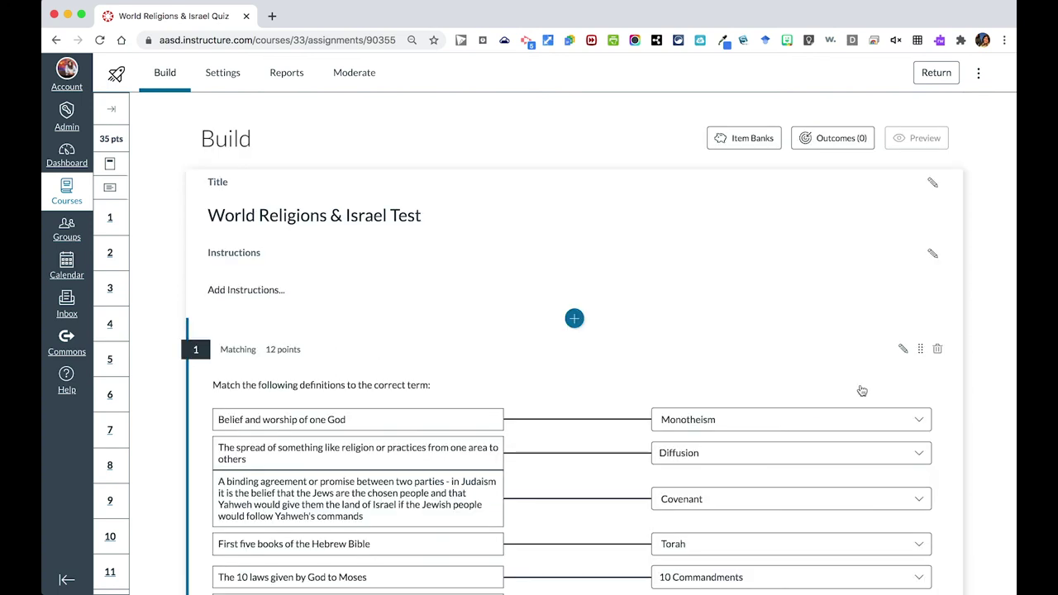
- In quiz settings, toggle Shuffle questions, One question at a time and Time limit on, then back off
left_click(221, 79)
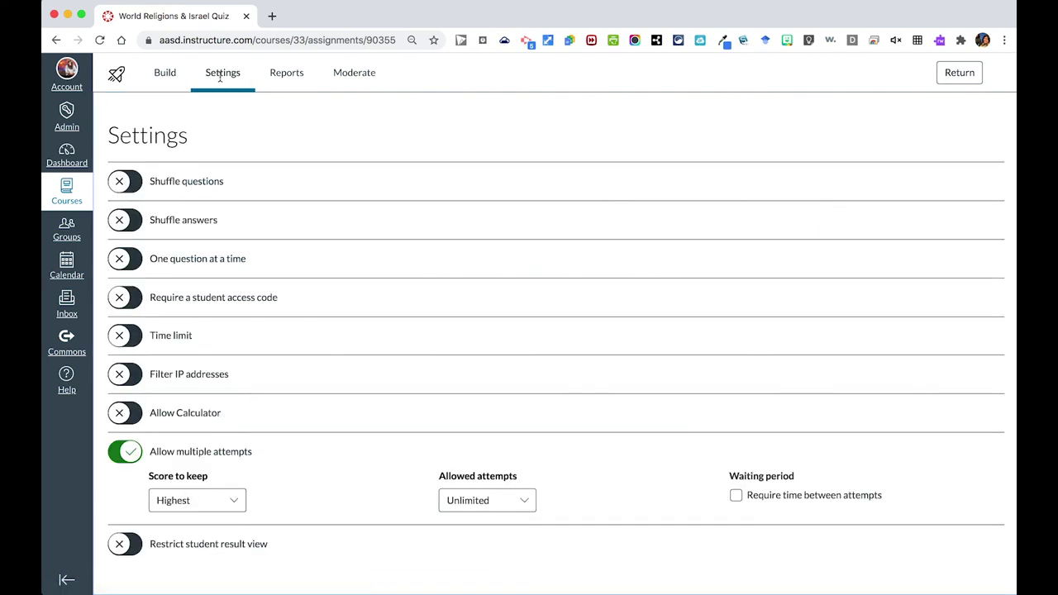
left_click(127, 192)
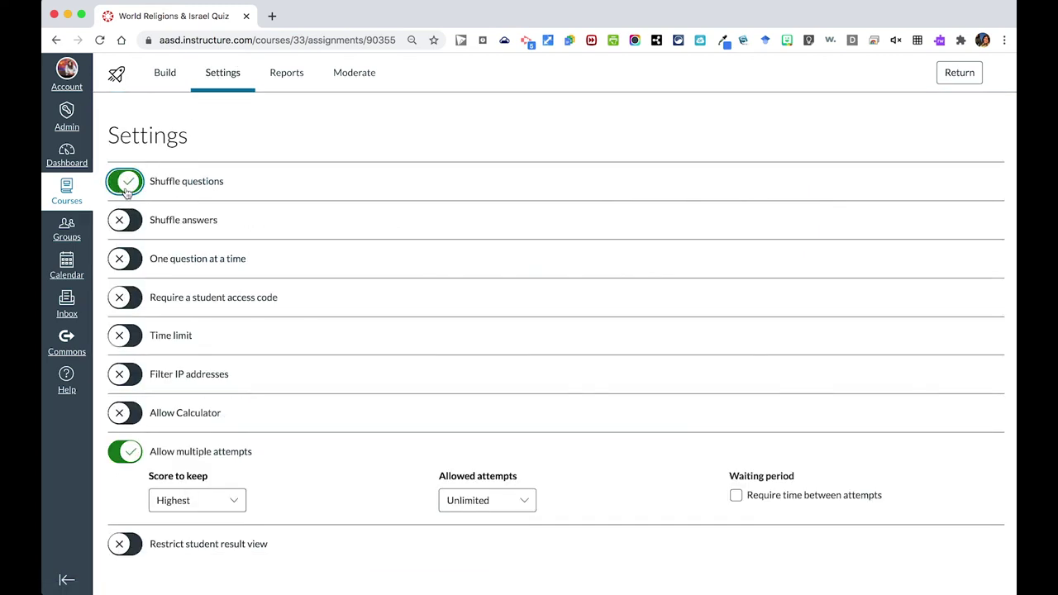
left_click(125, 187)
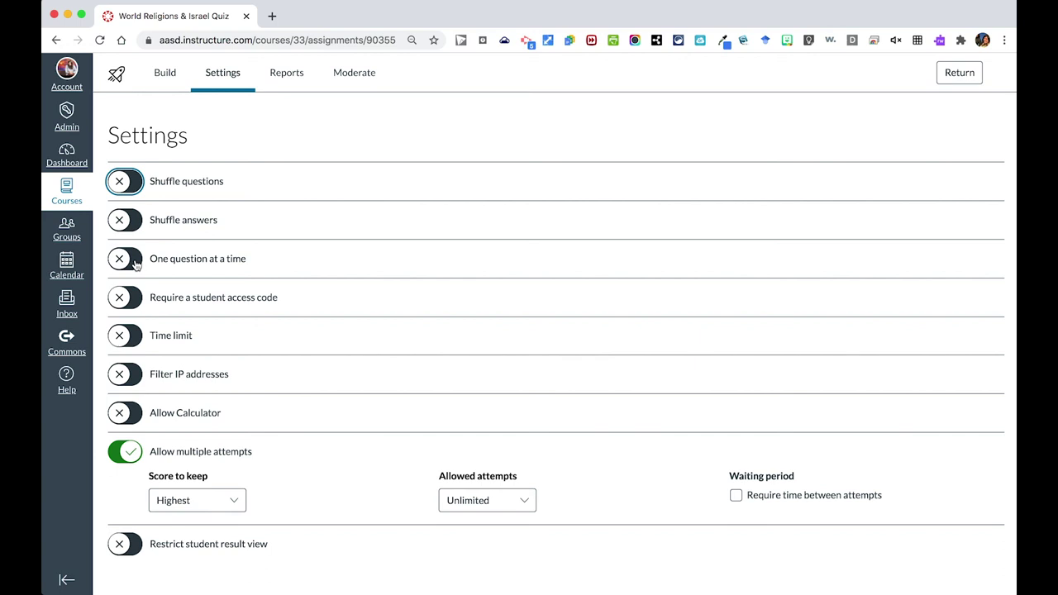
left_click(135, 262)
left_click(135, 263)
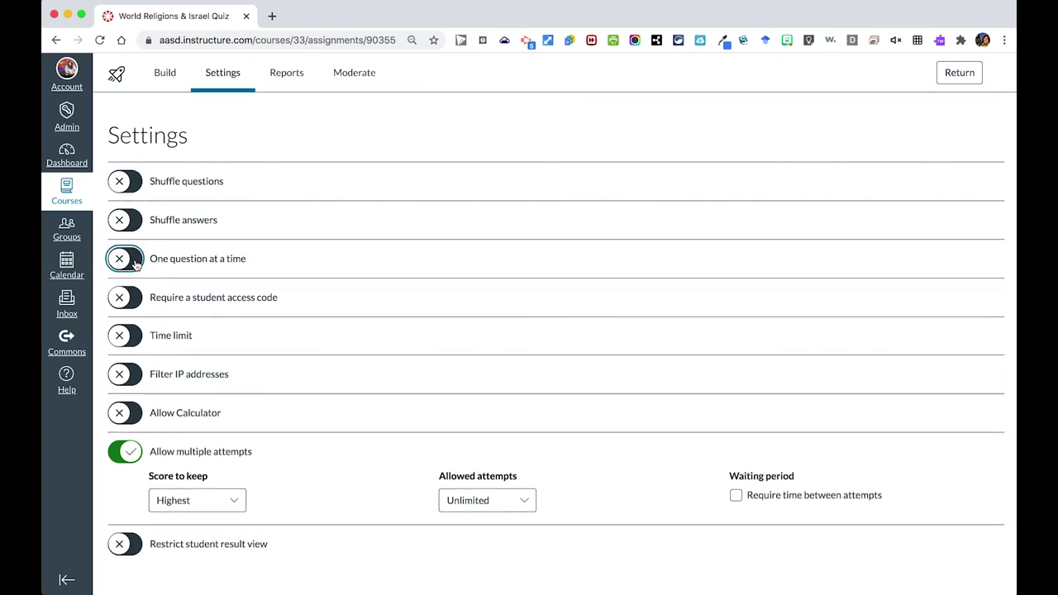
left_click(135, 262)
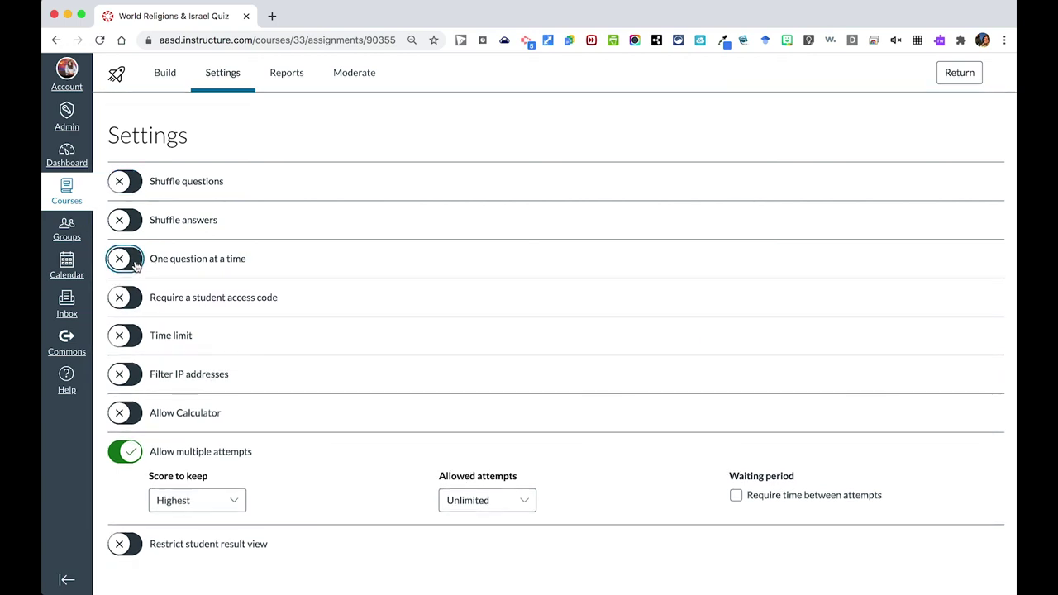
left_click(132, 347)
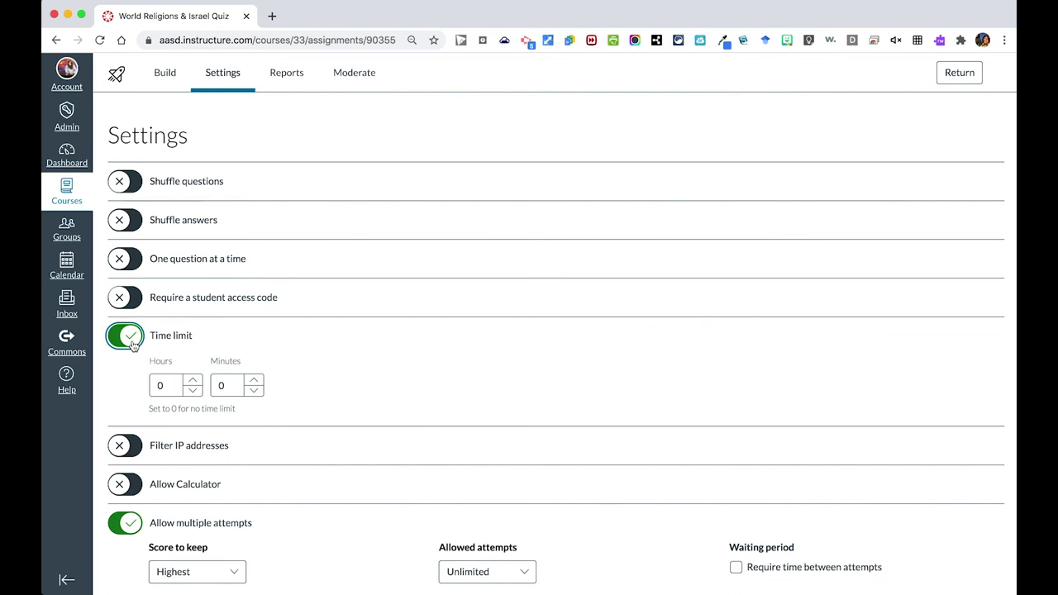
left_click(128, 336)
scroll(133, 346, "down", 1)
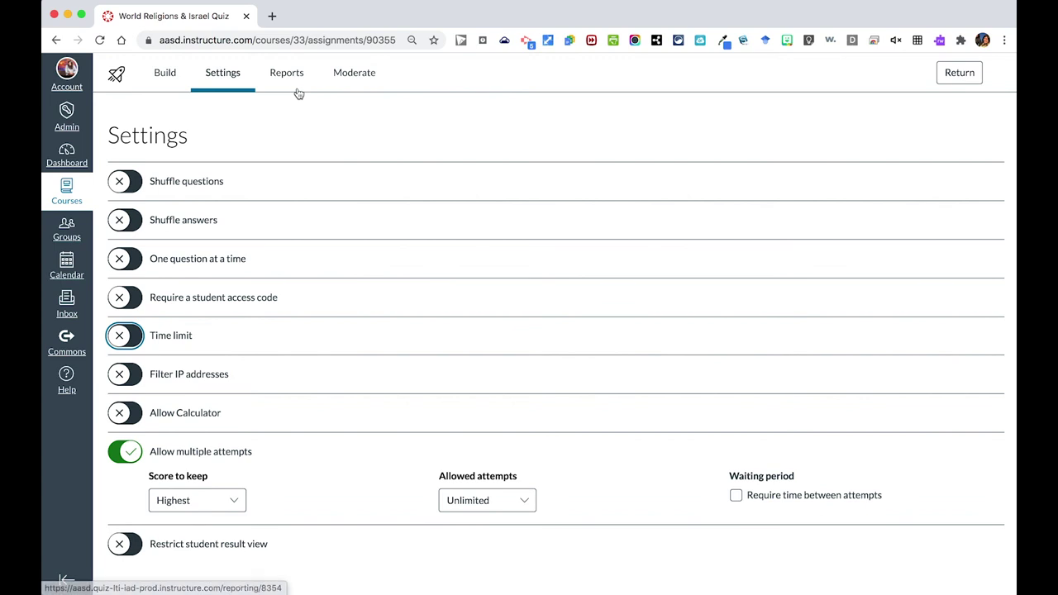
- Review the first student's accommodations and time adjustment choices on the Moderate page, leaving them unchanged
left_click(343, 76)
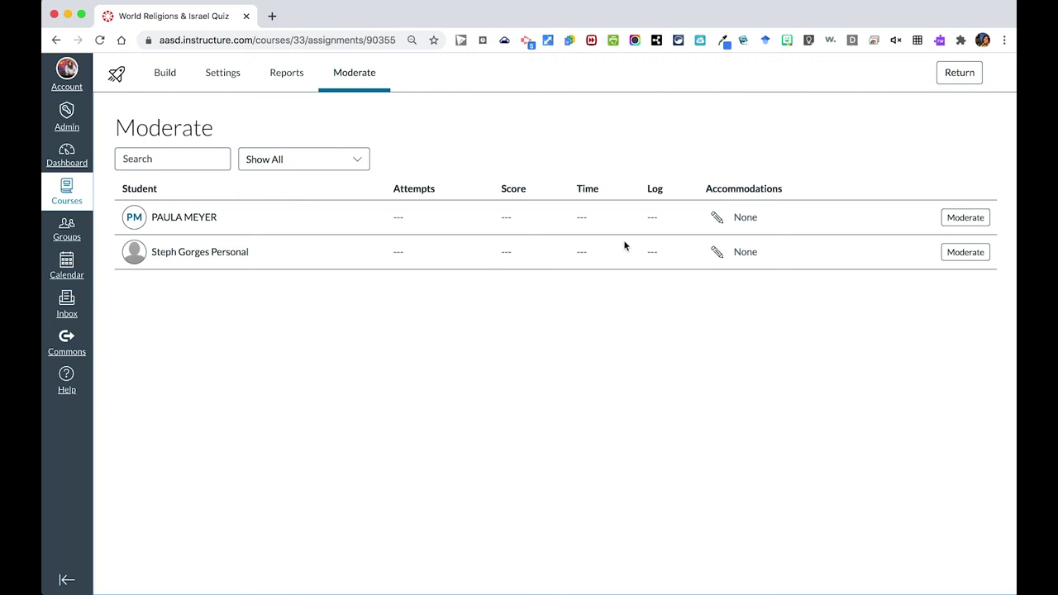
left_click(716, 217)
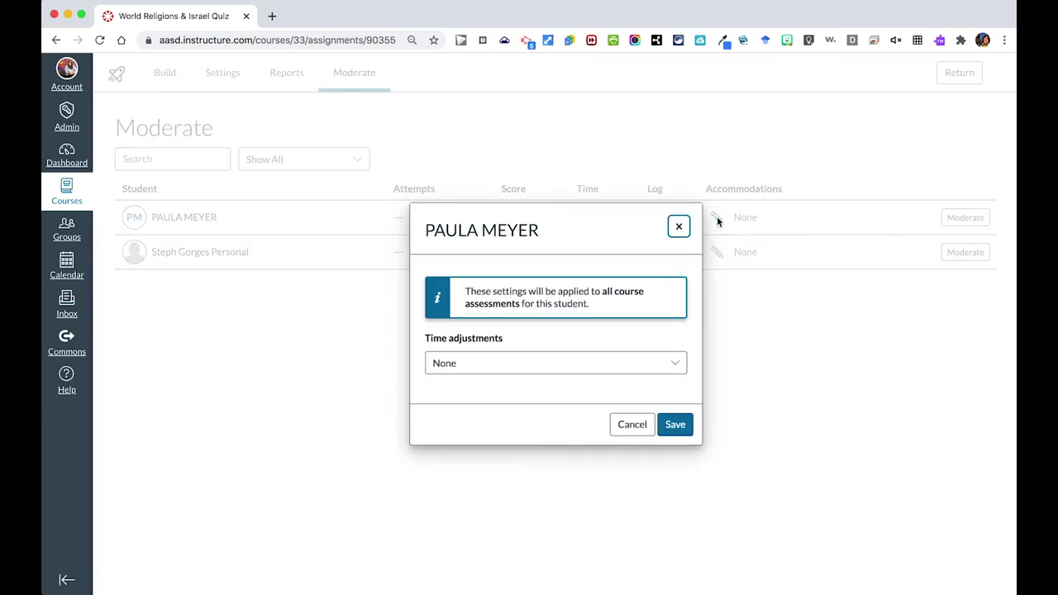
left_click(605, 366)
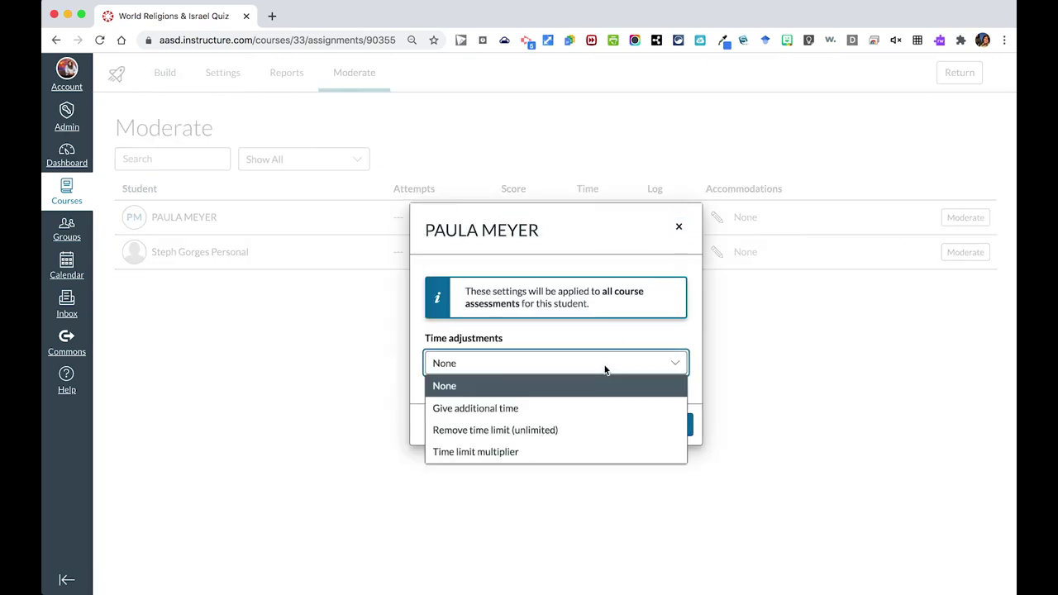
left_click(605, 370)
left_click(679, 227)
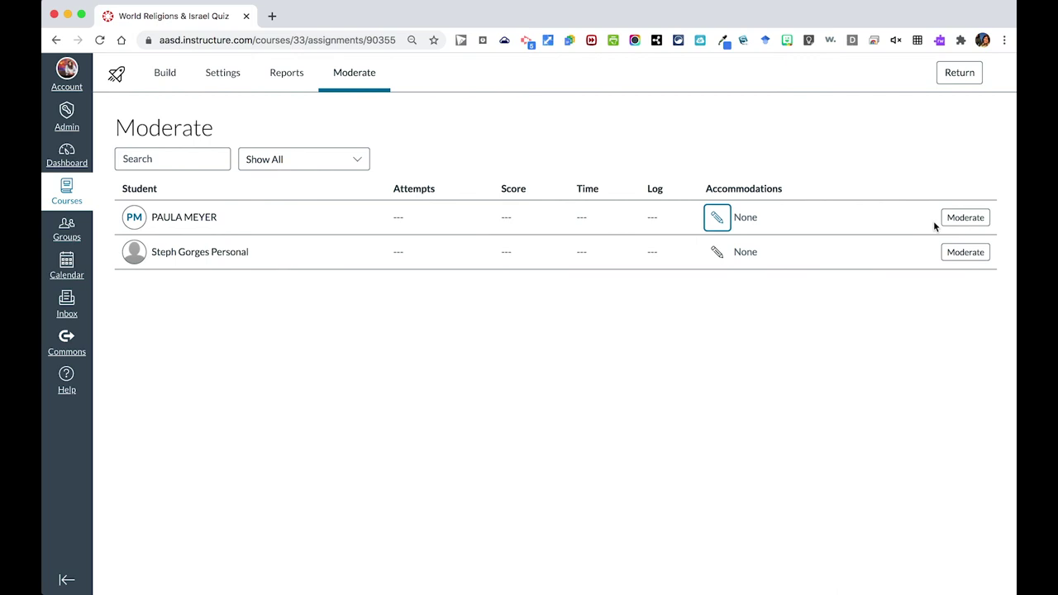
- Give the first student 1 additional attempt, then return to the course
left_click(949, 220)
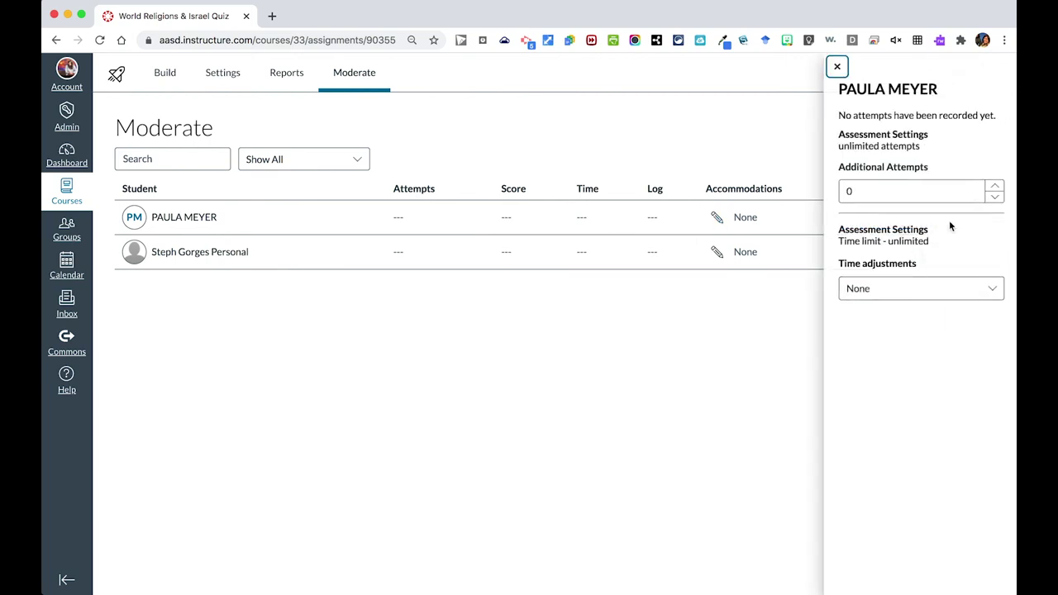
left_click(993, 191)
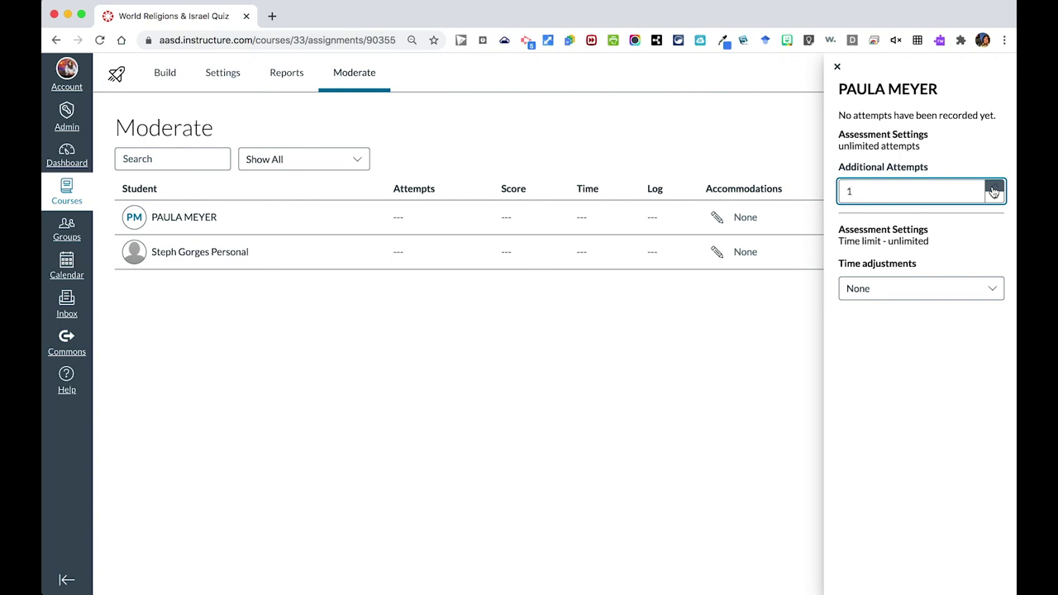
left_click(837, 67)
left_click(959, 73)
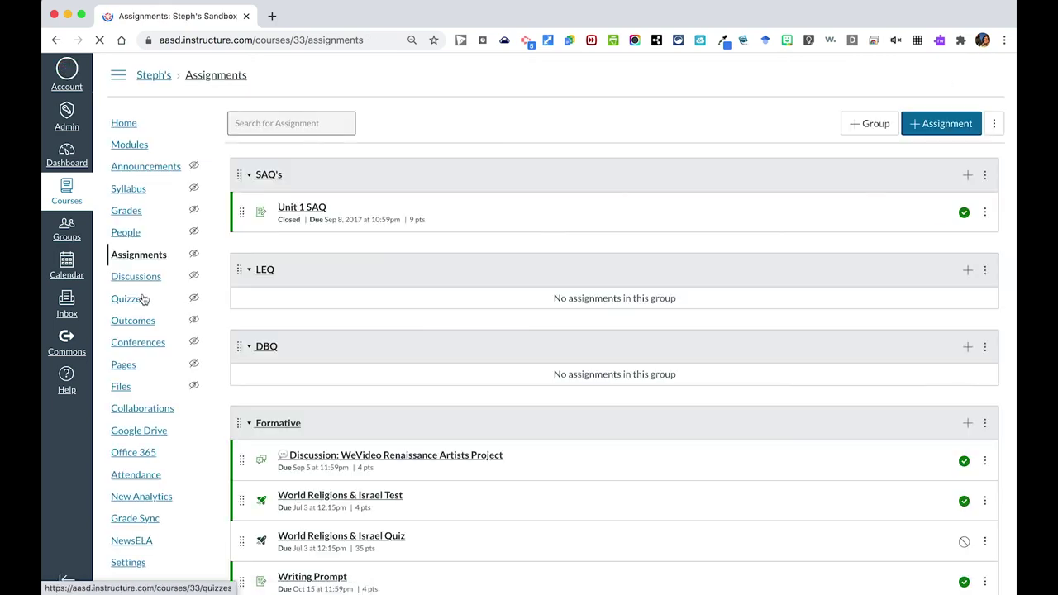
- From the course Quizzes list, start a new quiz to reach the quiz-engine choice
left_click(135, 303)
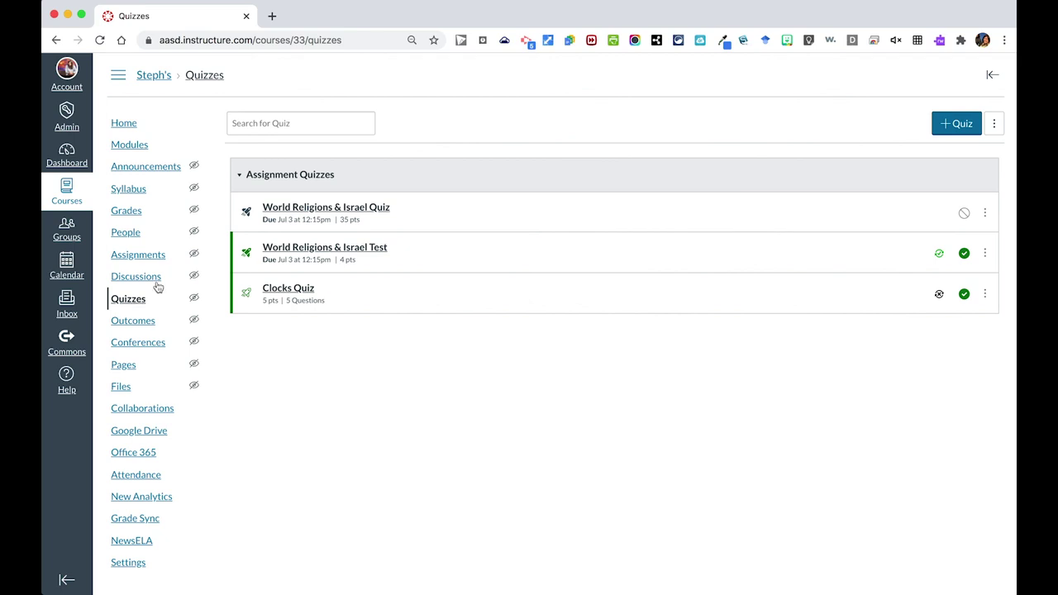
left_click(942, 127)
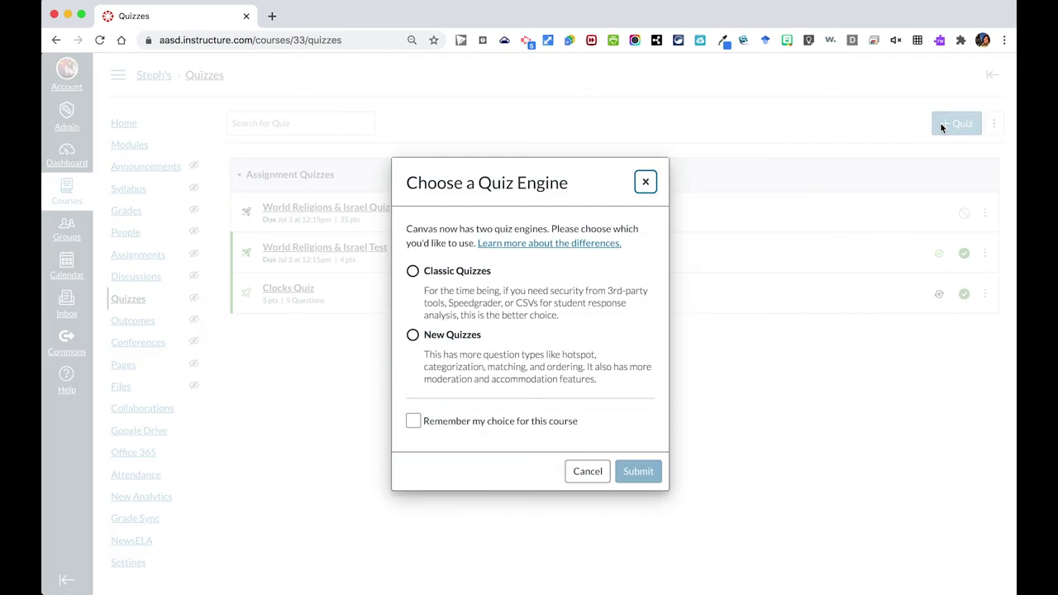